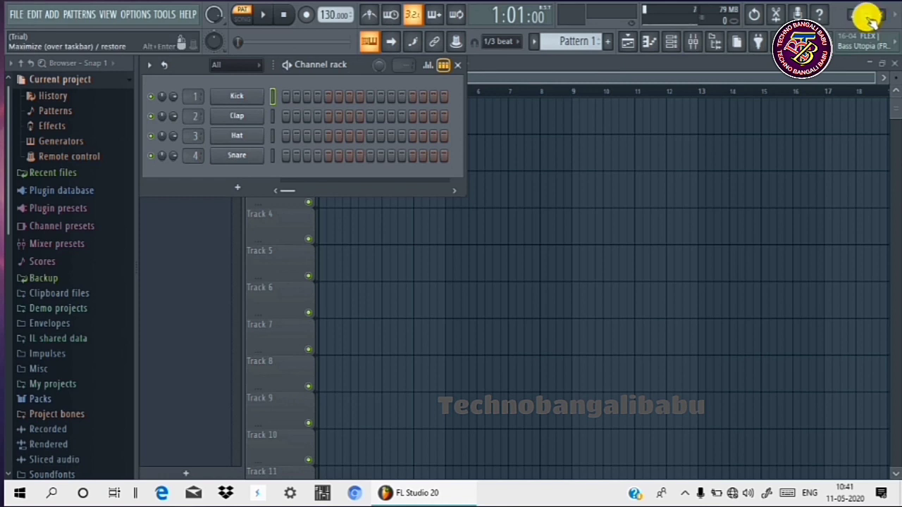
Shrink the FL Studio window so the desktop is reachable, and start a new project from the Basic with limiter template
{"action": "left_click", "coordinate": [853, 16]}
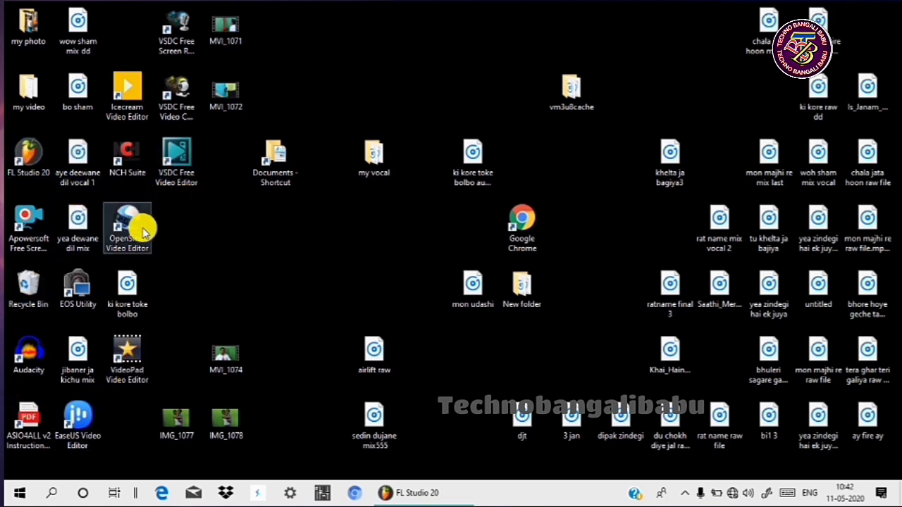
{"action": "left_click", "coordinate": [403, 493]}
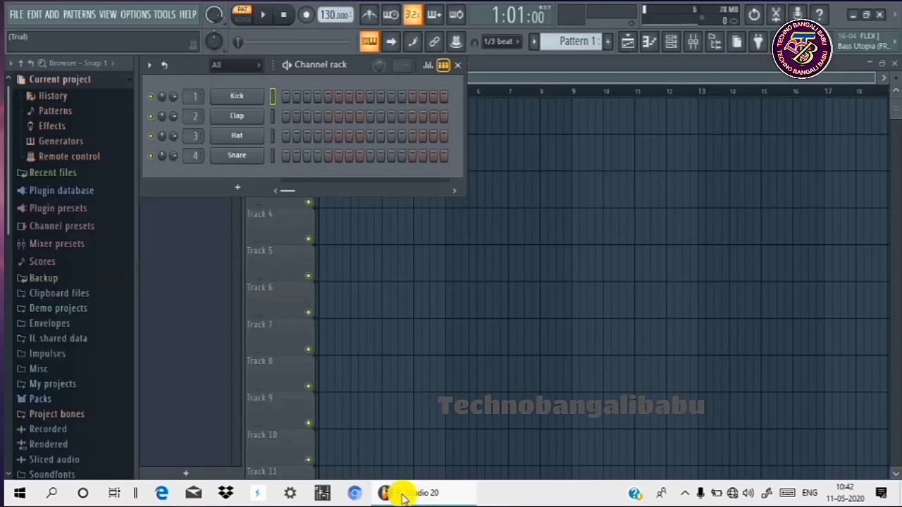
{"action": "left_click", "coordinate": [863, 14]}
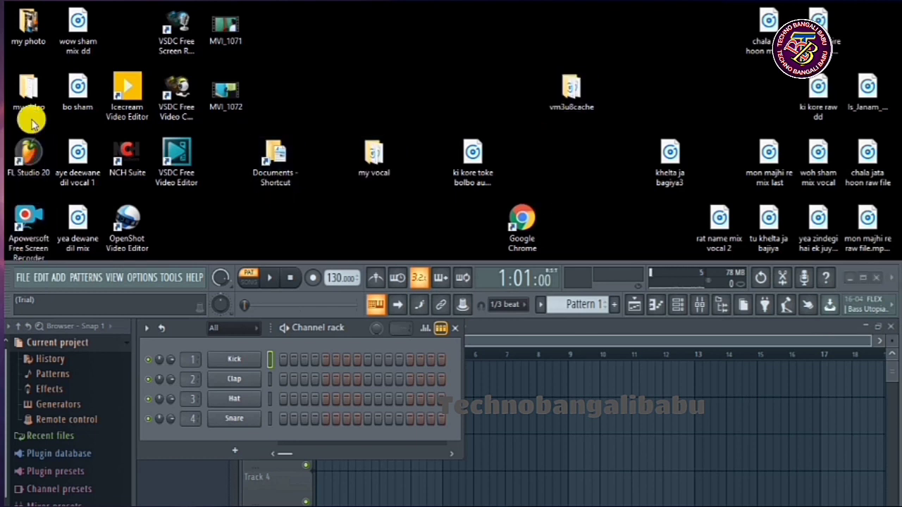
{"action": "left_click", "coordinate": [24, 278]}
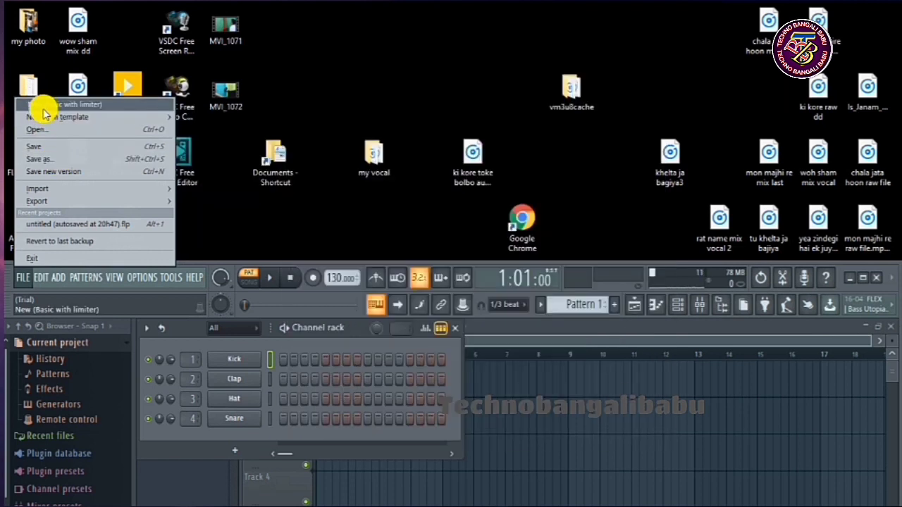
{"action": "left_click", "coordinate": [45, 114]}
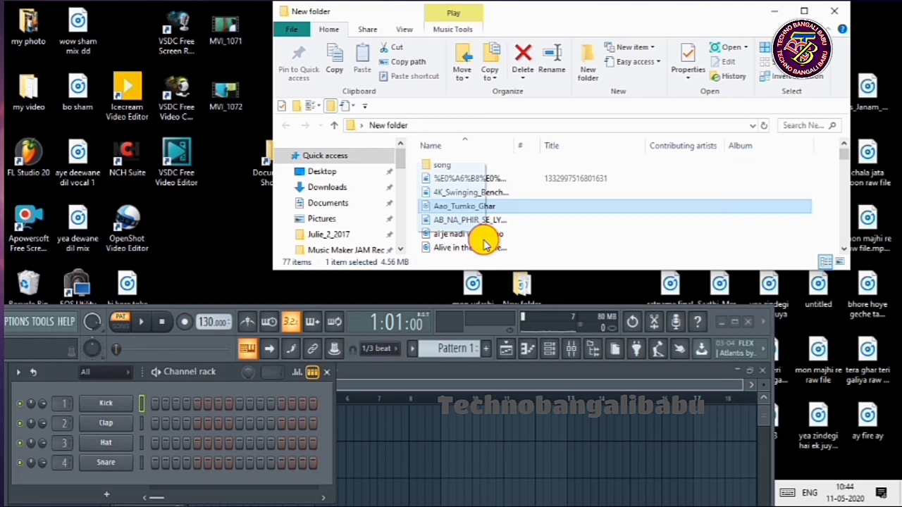
Import the Aao_Tumko_Ghar audio file from New folder into the playlist, place it at the start of Track 3, and maximize the window
{"action": "left_click_drag", "start_coordinate": [484, 244], "coordinate": [621, 445]}
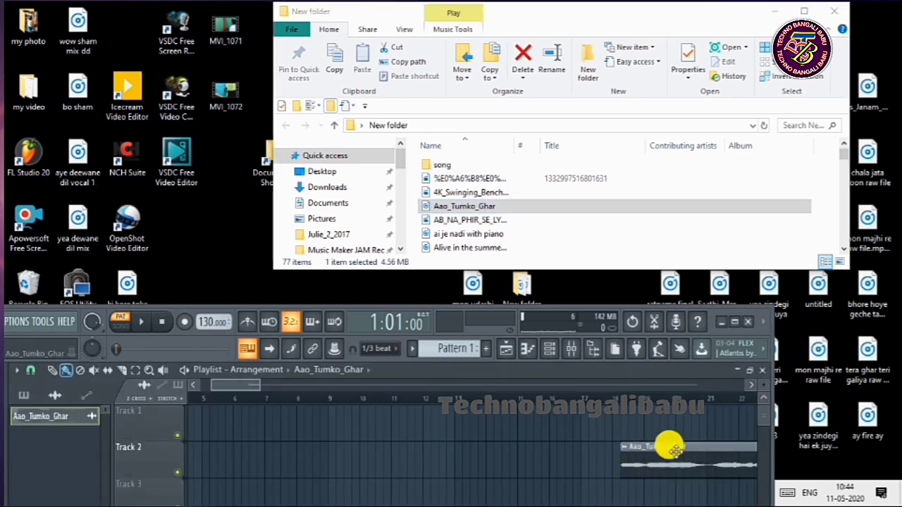
{"action": "left_click_drag", "start_coordinate": [664, 451], "coordinate": [282, 494]}
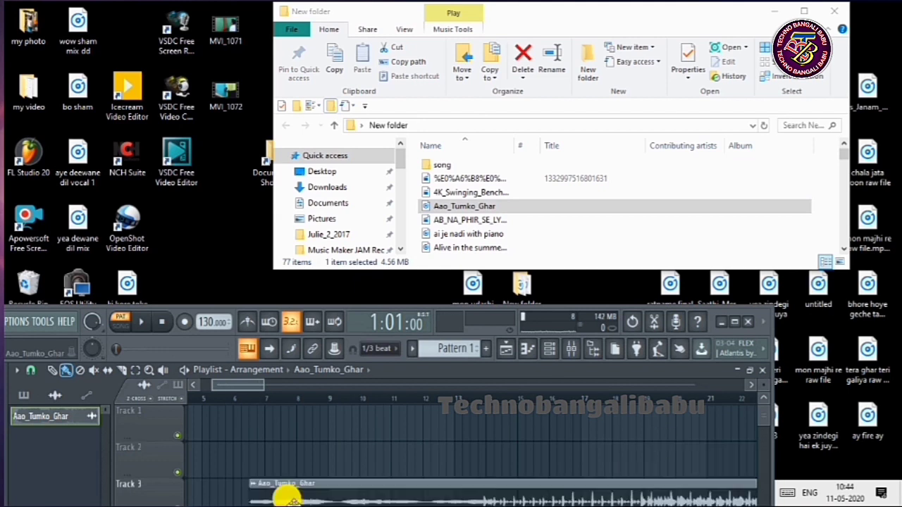
{"action": "left_click_drag", "start_coordinate": [339, 480], "coordinate": [127, 484]}
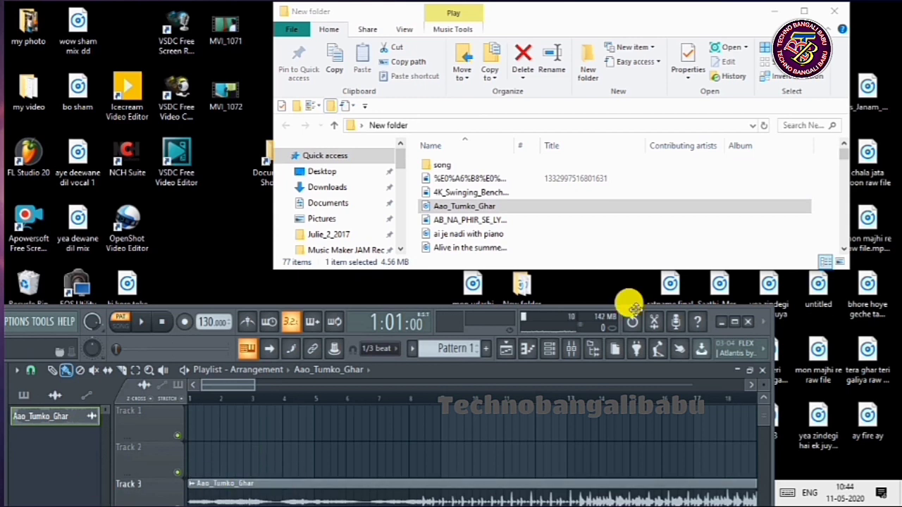
{"action": "left_click", "coordinate": [738, 324]}
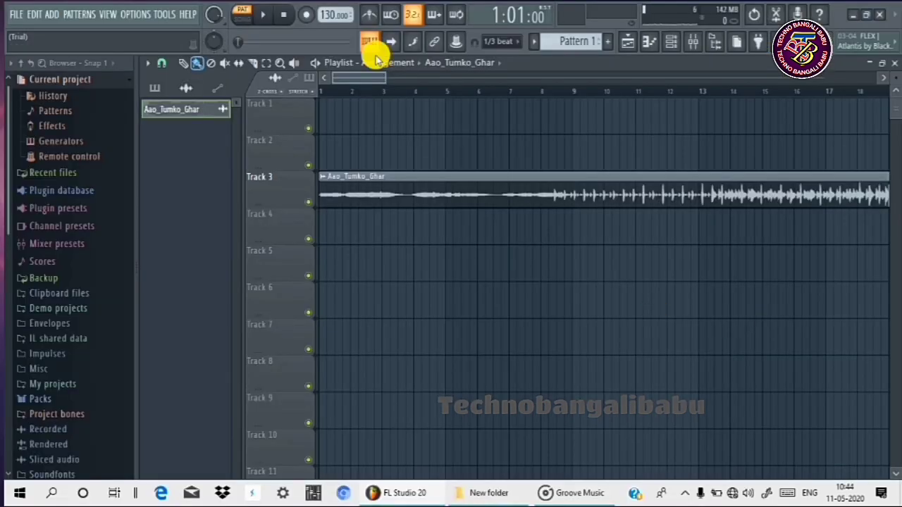
Play the Aao_Tumko_Ghar clip in song mode, listen from several later positions, and pause playback
{"action": "left_click", "coordinate": [268, 16]}
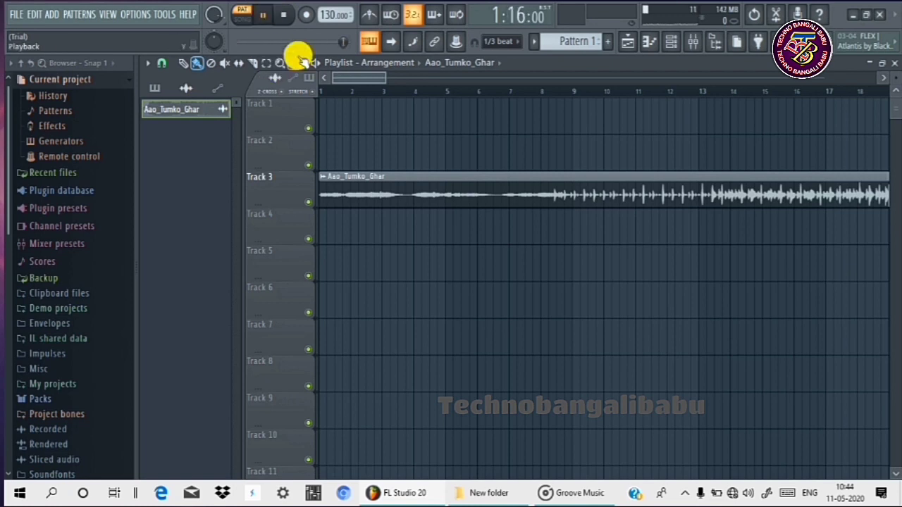
{"action": "key", "text": "l"}
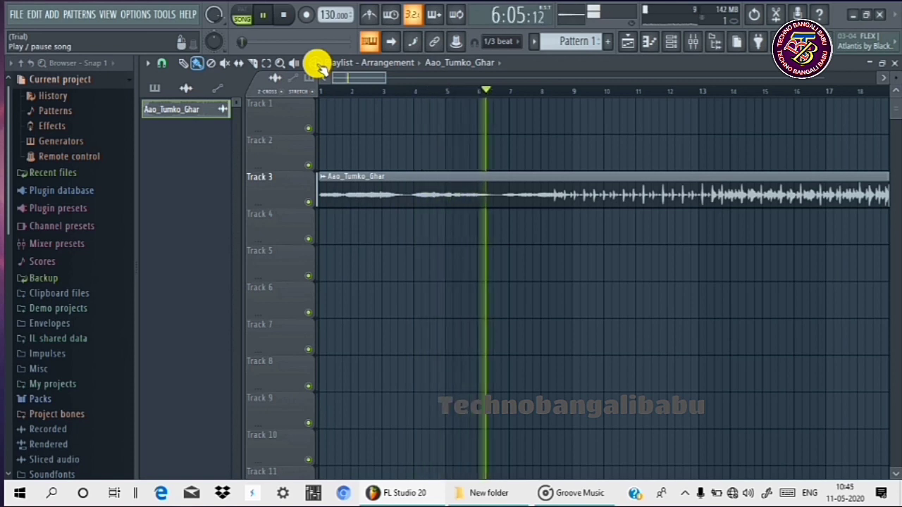
{"action": "left_click", "coordinate": [696, 90]}
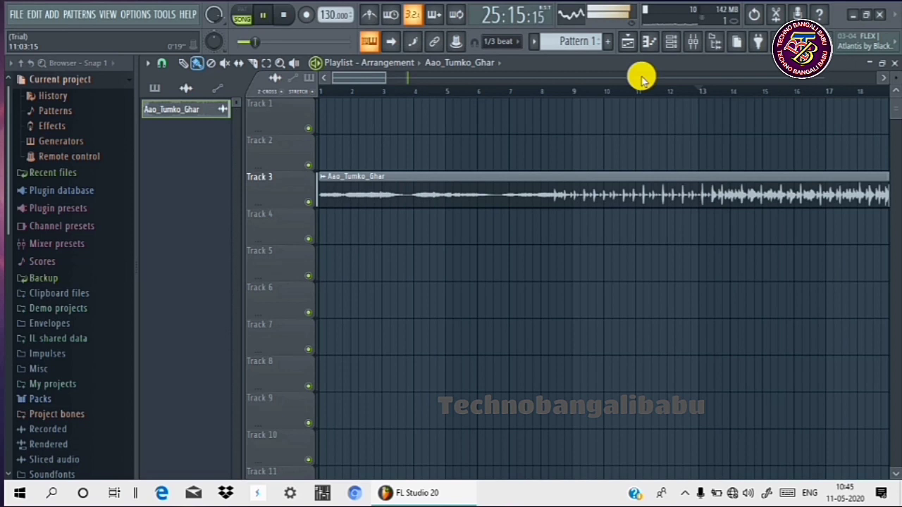
{"action": "scroll", "coordinate": [645, 91], "scroll_direction": "down", "scroll_amount": 2}
{"action": "scroll", "coordinate": [642, 90], "scroll_direction": "down", "scroll_amount": 8}
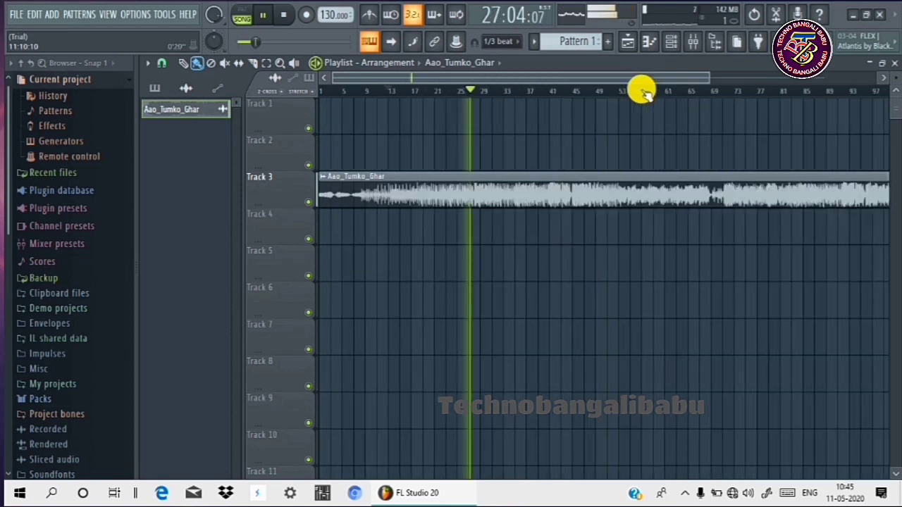
{"action": "left_click", "coordinate": [529, 92]}
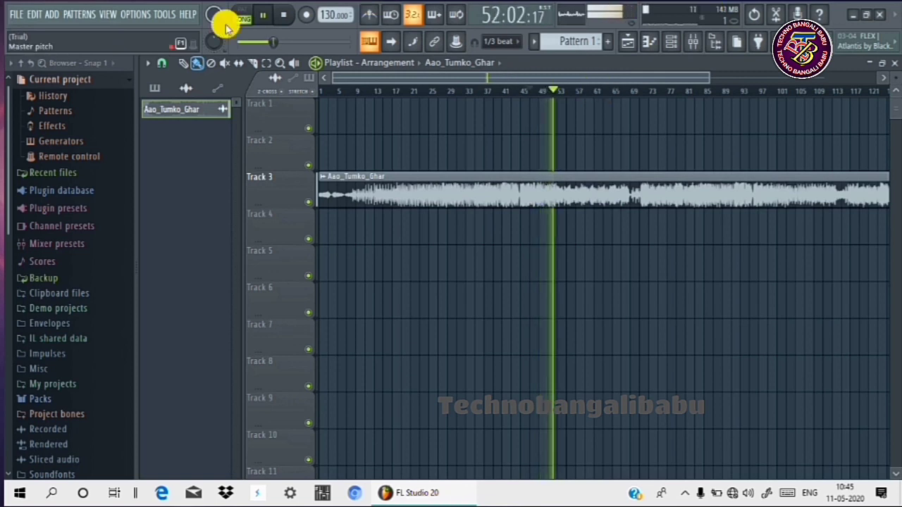
{"action": "left_click", "coordinate": [261, 15]}
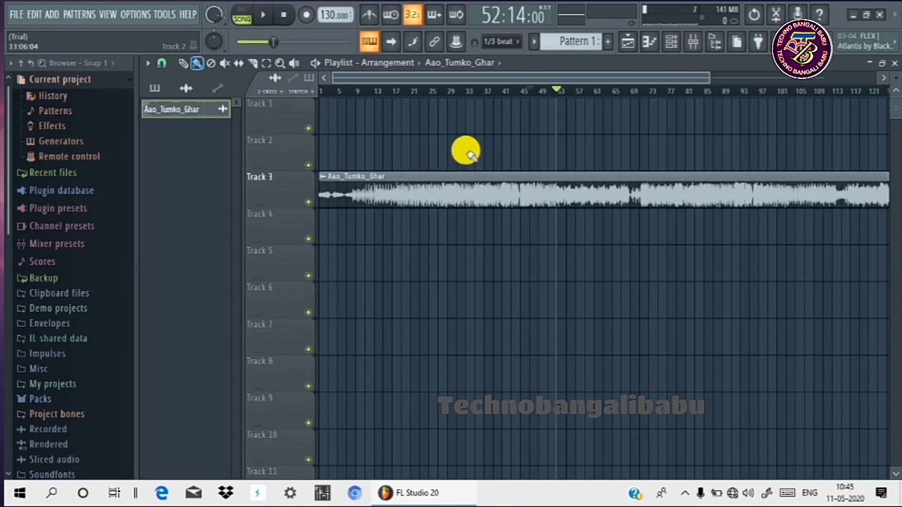
Open the mixer and load Fruity Parametric EQ 2 in slot 1 and Maximus in slot 2 of the Master track
{"action": "left_click", "coordinate": [692, 43]}
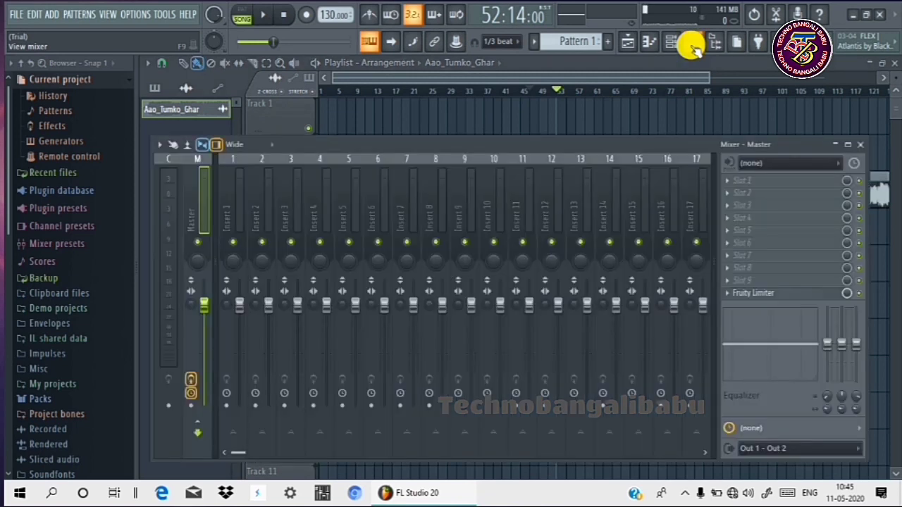
{"action": "left_click", "coordinate": [732, 181]}
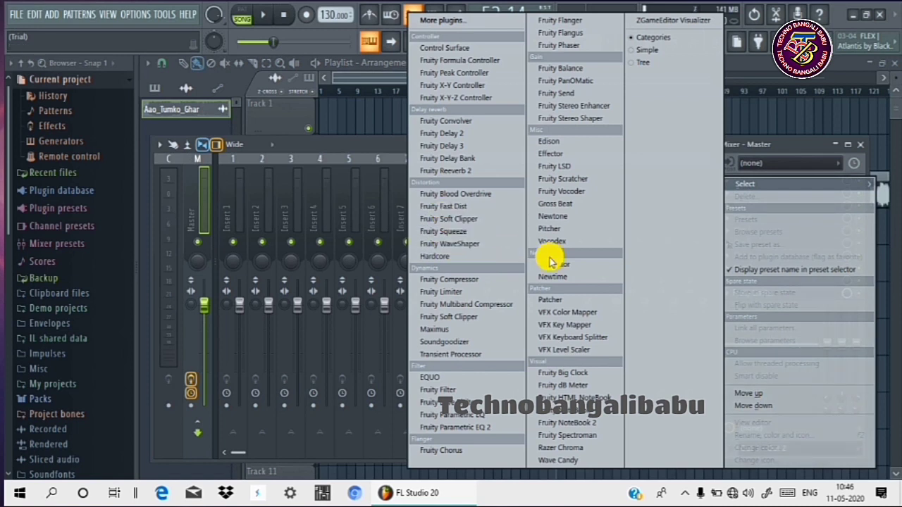
{"action": "left_click", "coordinate": [476, 431]}
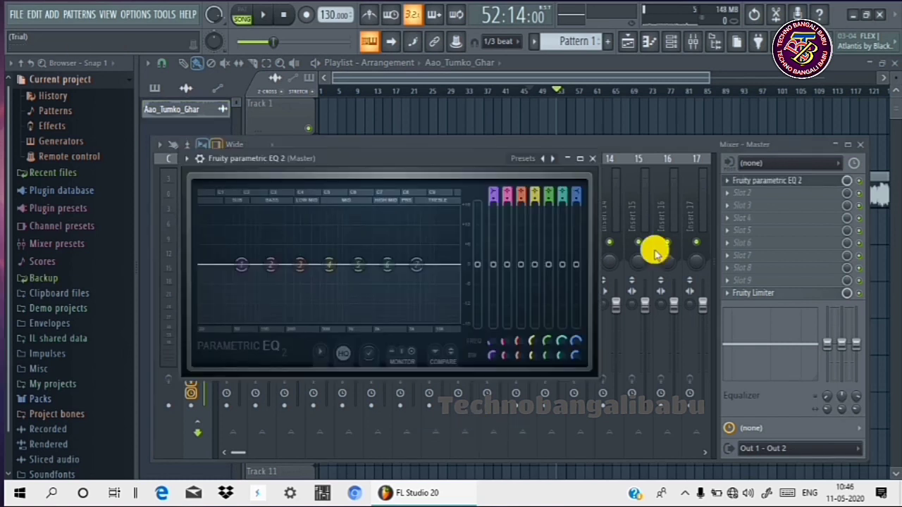
{"action": "left_click", "coordinate": [732, 202]}
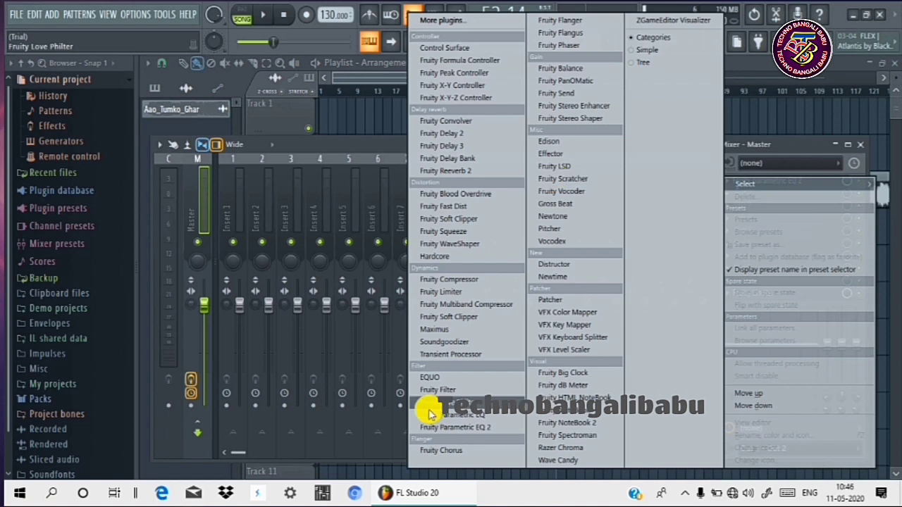
{"action": "left_click", "coordinate": [433, 330]}
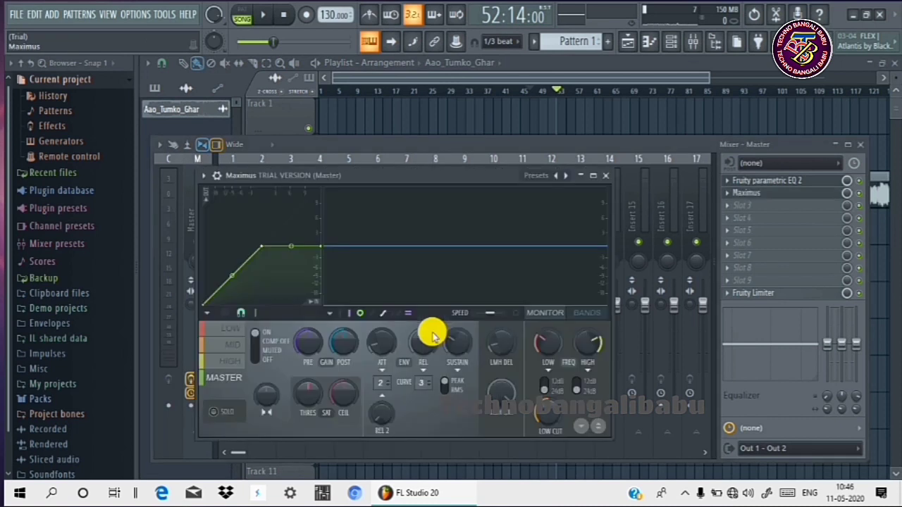
Load Fruity Multiband Compressor in slot 3 of the Master track and close its plugin window
{"action": "left_click", "coordinate": [747, 209]}
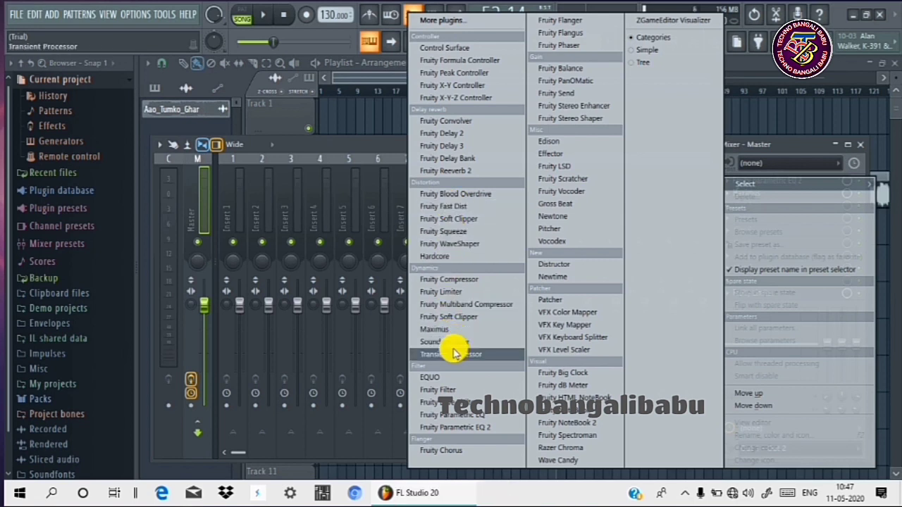
{"action": "left_click", "coordinate": [451, 306]}
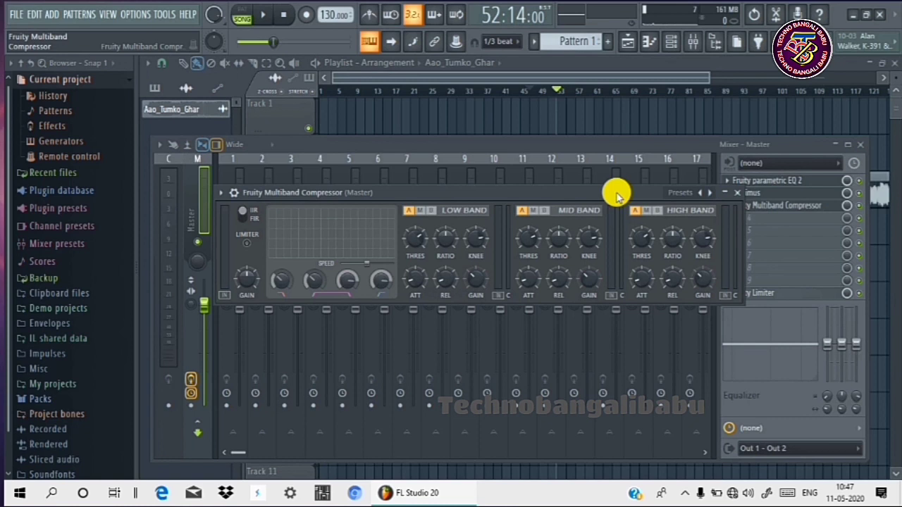
{"action": "left_click", "coordinate": [734, 196]}
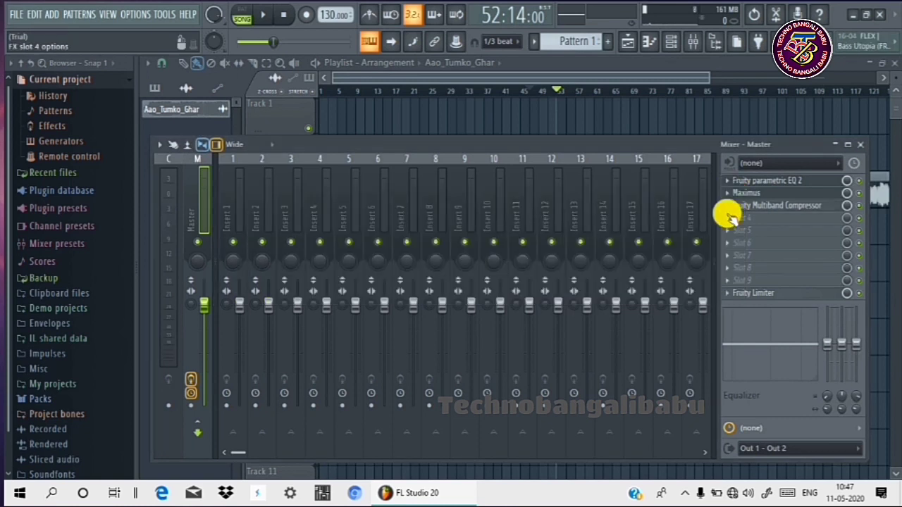
Load Fruity Stereo Enhancer in slot 4 of the Master track and close its plugin window
{"action": "left_click", "coordinate": [733, 220]}
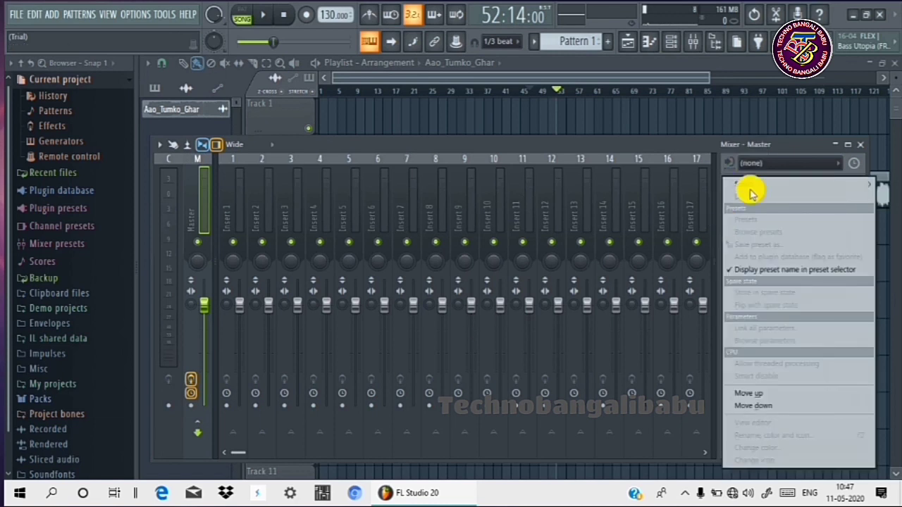
{"action": "mouse_move", "coordinate": [747, 183]}
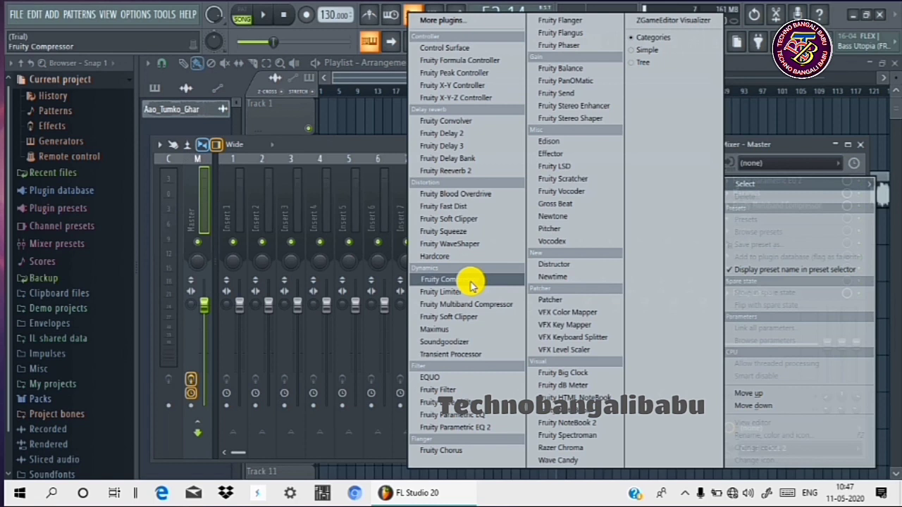
{"action": "left_click", "coordinate": [467, 331]}
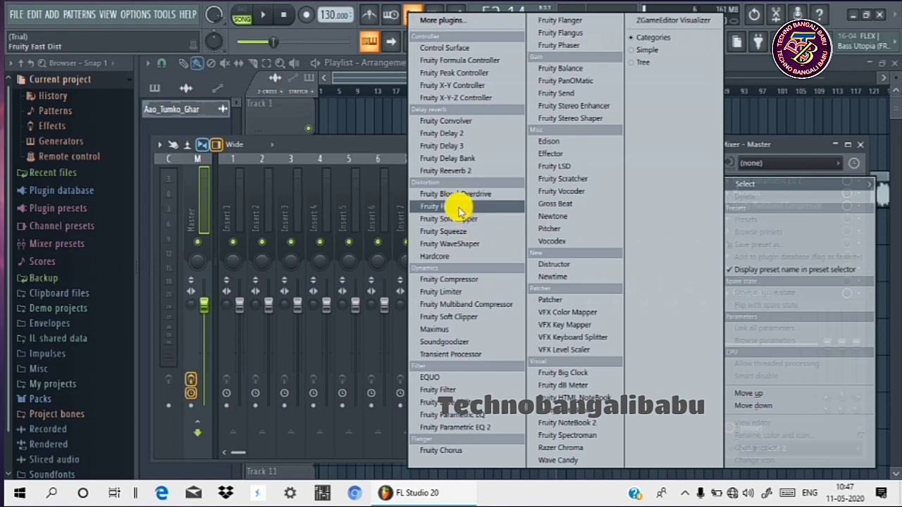
{"action": "left_click", "coordinate": [561, 109]}
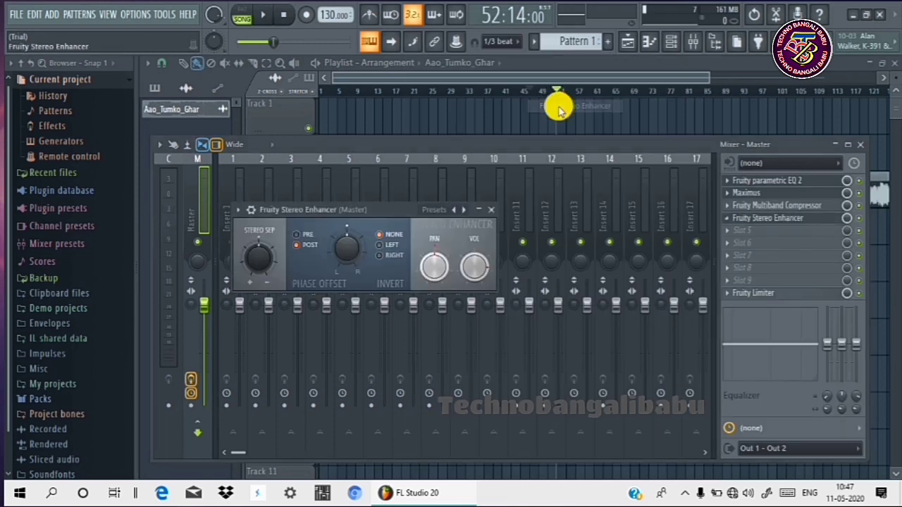
{"action": "left_click", "coordinate": [489, 210]}
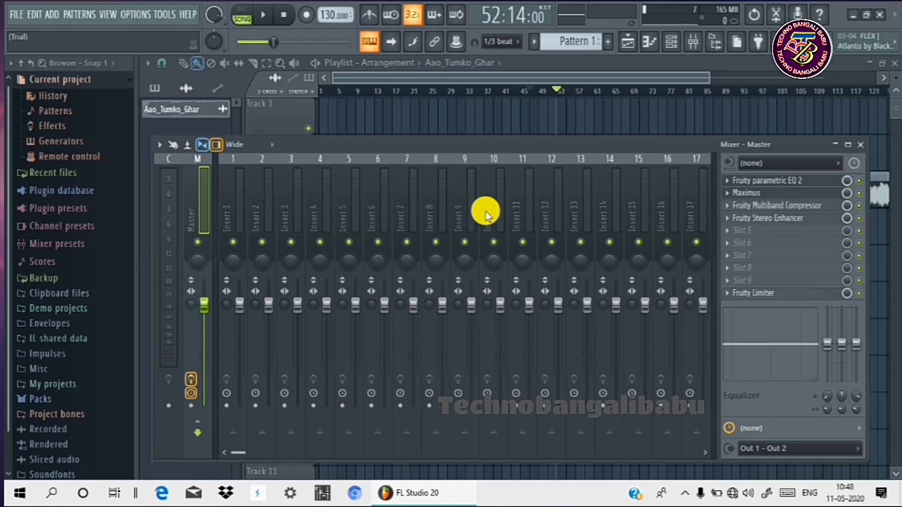
{"action": "left_click", "coordinate": [730, 223]}
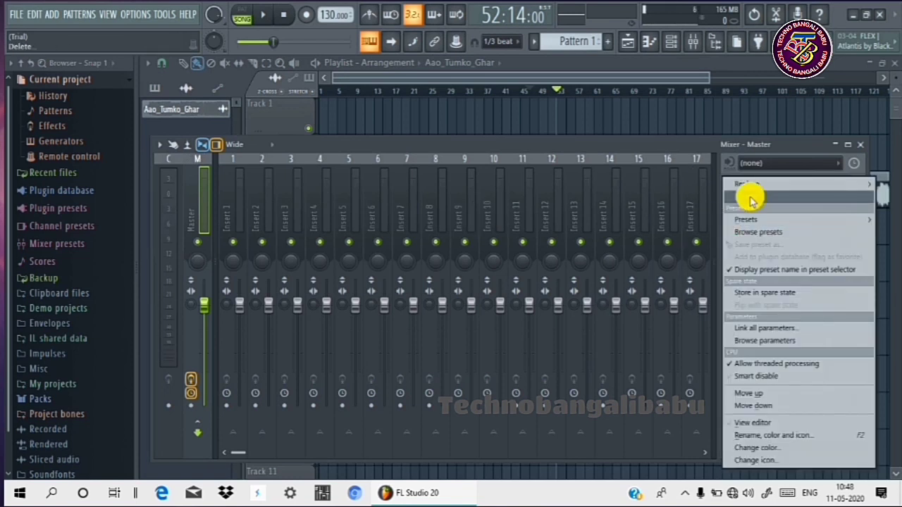
{"action": "left_click", "coordinate": [751, 199]}
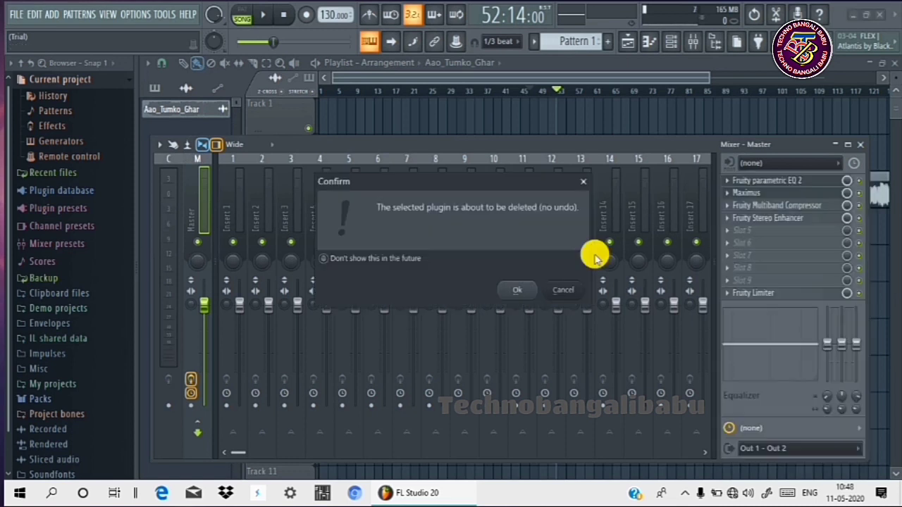
{"action": "left_click", "coordinate": [587, 185]}
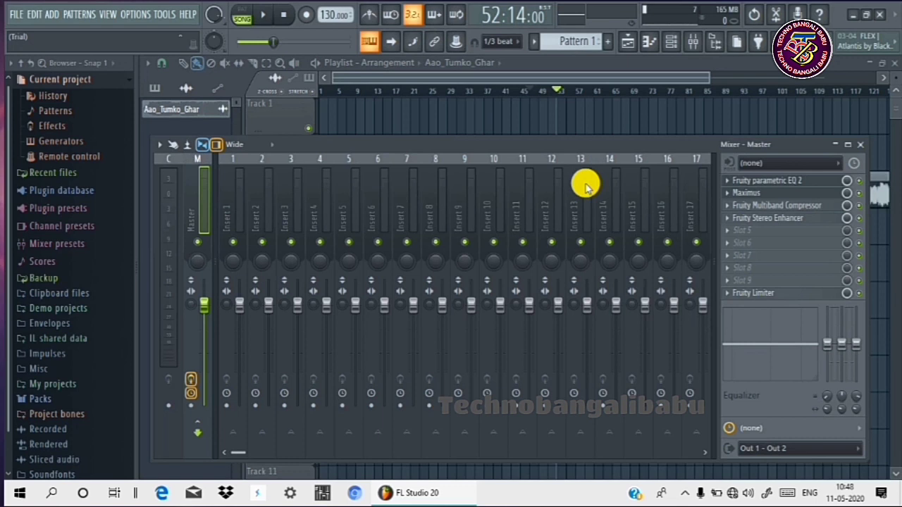
Replace the Fruity Stereo Enhancer in slot 4 with Fruity Stereo Shaper and reselect the Master track
{"action": "left_click", "coordinate": [727, 219]}
{"action": "mouse_move", "coordinate": [726, 222]}
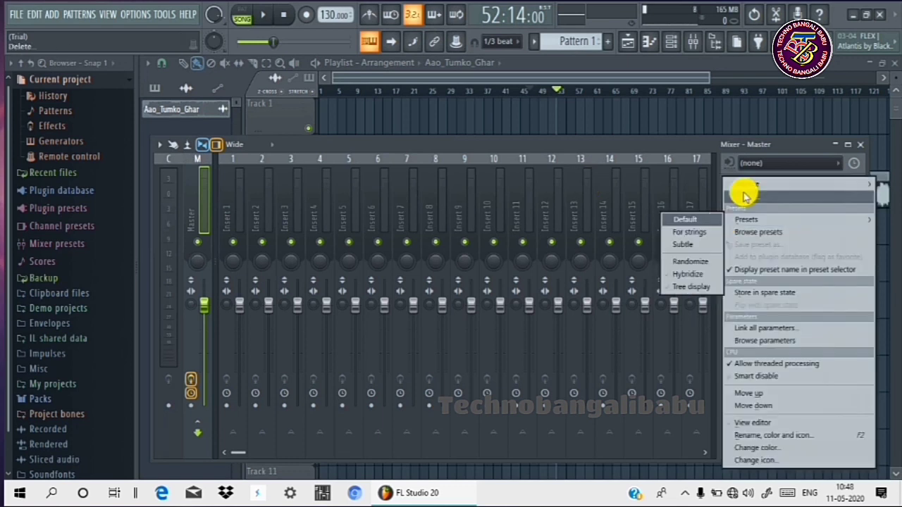
{"action": "mouse_move", "coordinate": [745, 184]}
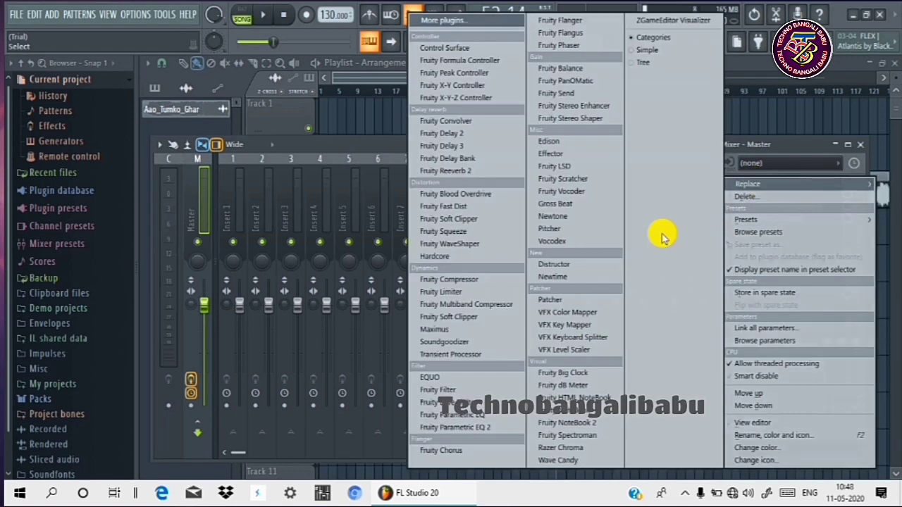
{"action": "left_click", "coordinate": [564, 119]}
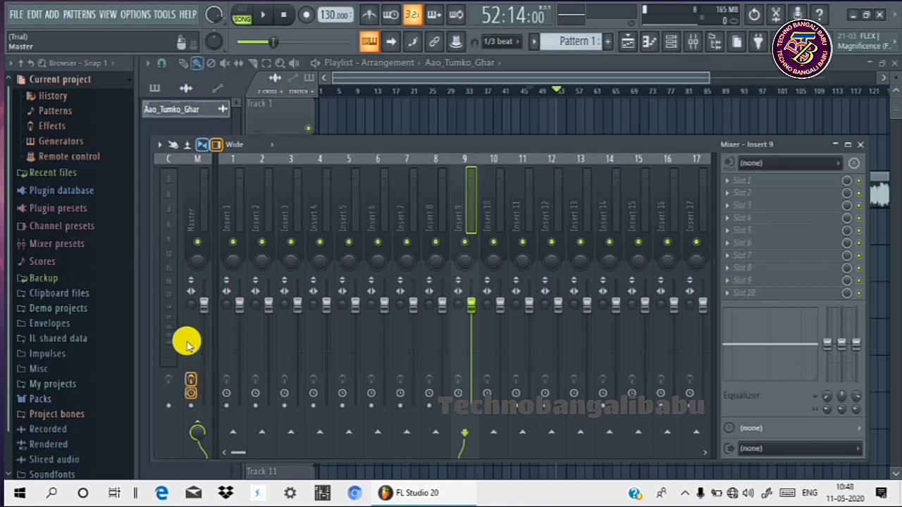
{"action": "left_click", "coordinate": [192, 224]}
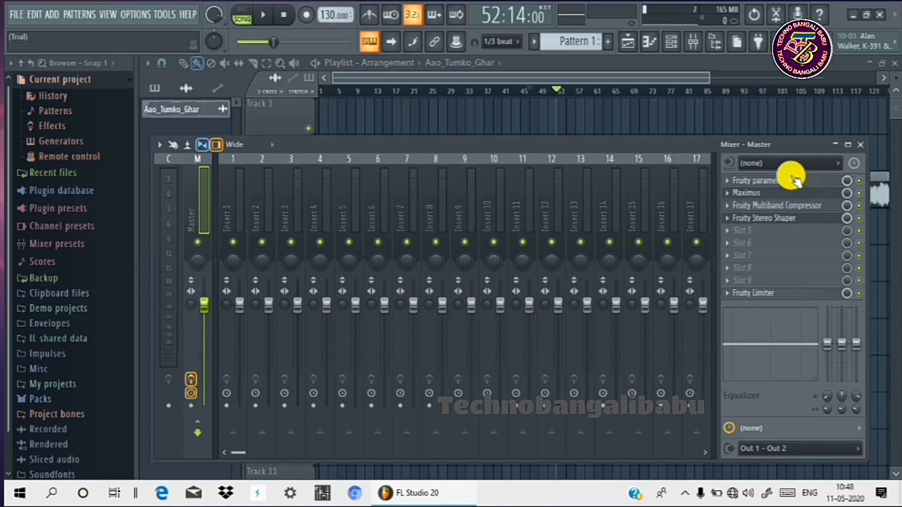
Open Fruity Parametric EQ 2 on the Master track and try lowering band 5 to about -4.4 dB
{"action": "left_click", "coordinate": [749, 184]}
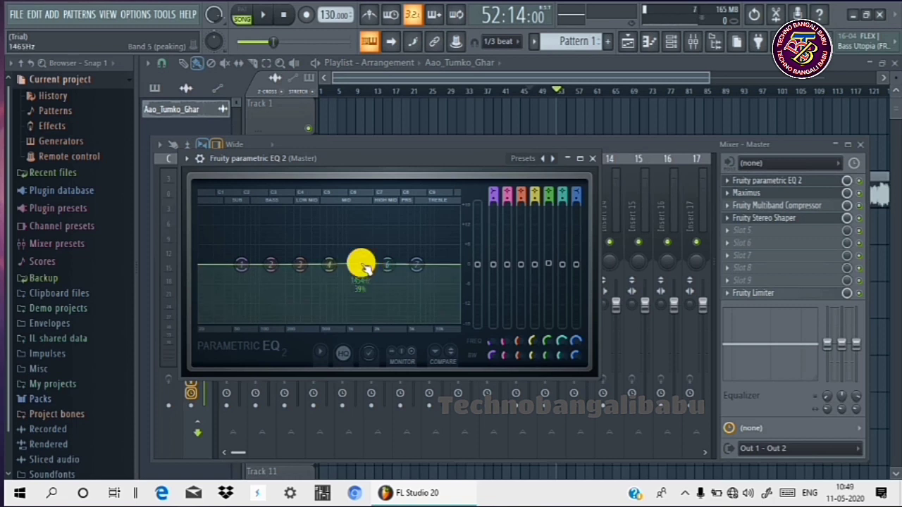
{"action": "left_click", "coordinate": [549, 262]}
{"action": "mouse_move", "coordinate": [549, 262]}
{"action": "left_mouse_down"}
{"action": "mouse_move", "coordinate": [547, 332]}
{"action": "mouse_move", "coordinate": [548, 278]}
{"action": "left_mouse_up"}
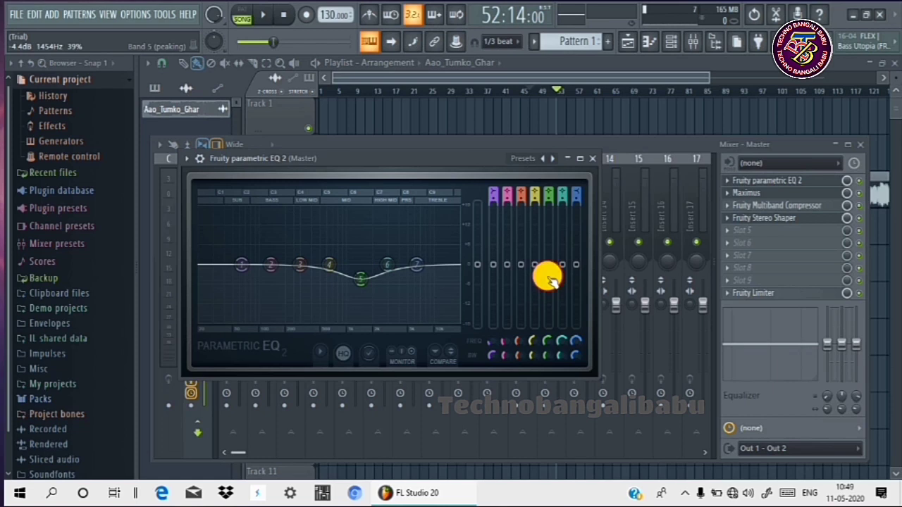
{"action": "left_click_drag", "start_coordinate": [549, 279], "coordinate": [547, 234]}
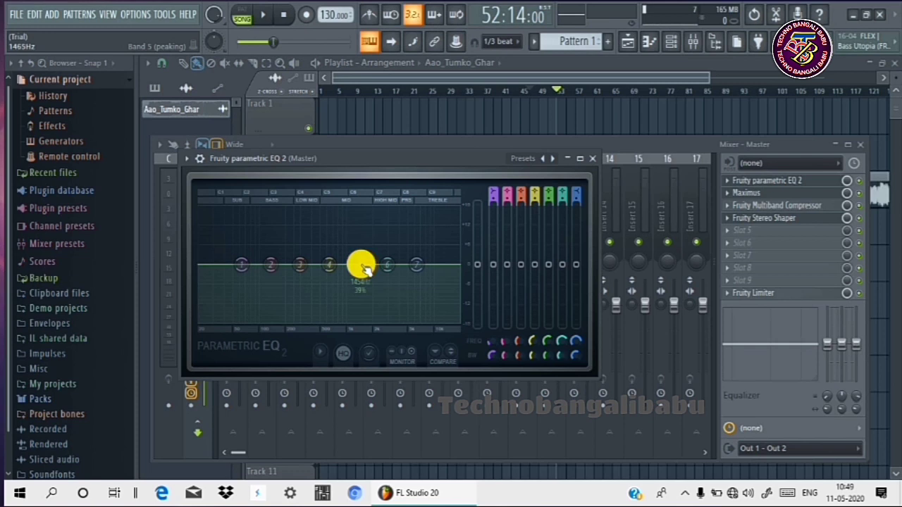
Cut narrow notches with band 5 near 1490 Hz and band 4 at about 604 Hz and -10.1 dB, and close the EQ
{"action": "scroll", "coordinate": [365, 269], "scroll_direction": "down", "scroll_amount": 6}
{"action": "left_click_drag", "start_coordinate": [365, 268], "coordinate": [362, 297]}
{"action": "scroll", "coordinate": [364, 299], "scroll_direction": "down", "scroll_amount": 3}
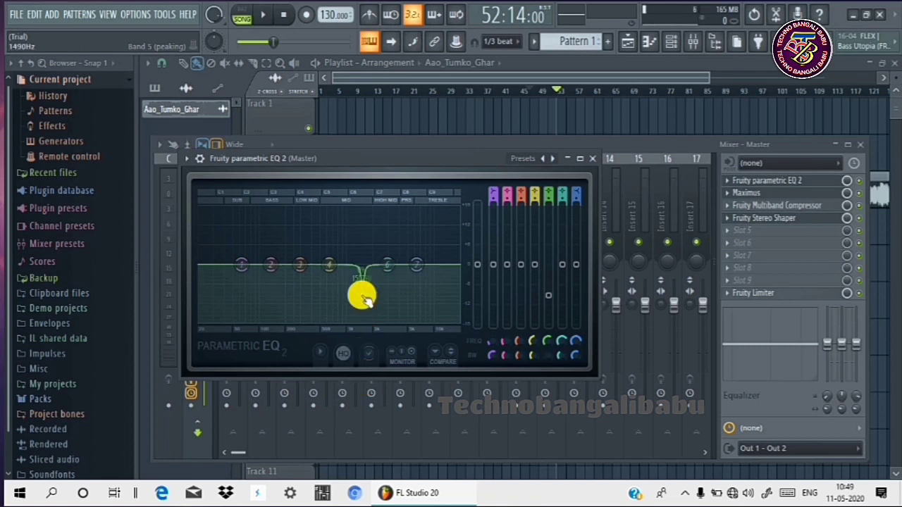
{"action": "mouse_move", "coordinate": [330, 267]}
{"action": "left_mouse_down"}
{"action": "mouse_move", "coordinate": [326, 413]}
{"action": "mouse_move", "coordinate": [326, 302]}
{"action": "mouse_move", "coordinate": [329, 310]}
{"action": "mouse_move", "coordinate": [389, 281]}
{"action": "mouse_move", "coordinate": [322, 307]}
{"action": "mouse_move", "coordinate": [325, 274]}
{"action": "left_mouse_up"}
{"action": "scroll", "coordinate": [329, 310], "scroll_direction": "down", "scroll_amount": 5}
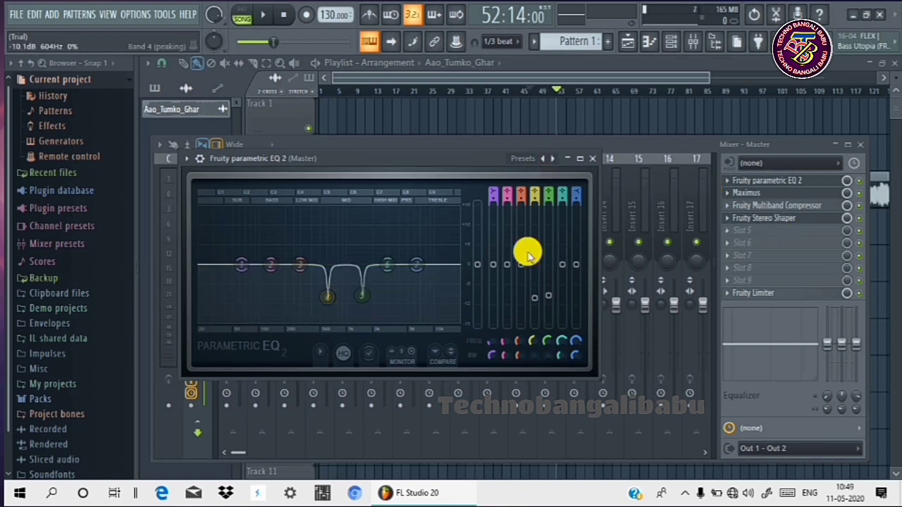
{"action": "left_click", "coordinate": [594, 159]}
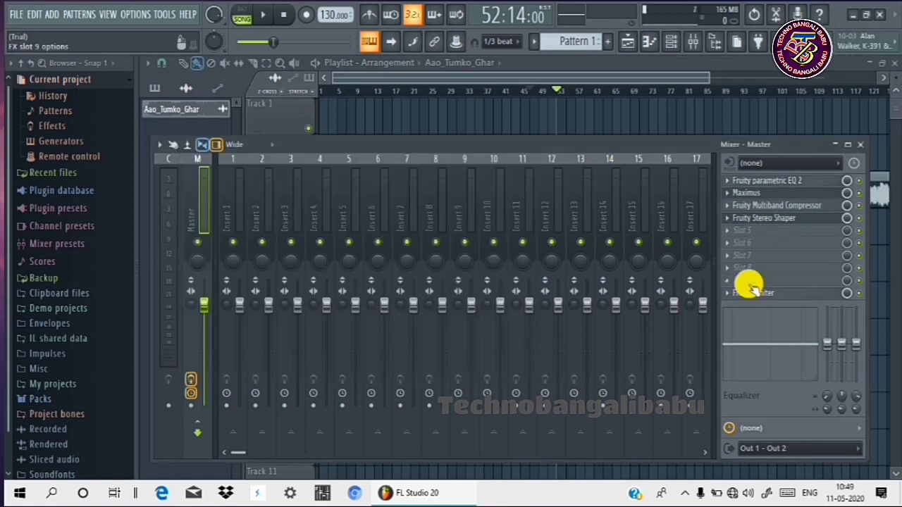
Open Maximus on the Master track and switch the Low band's processing mode away from On
{"action": "left_click", "coordinate": [745, 196]}
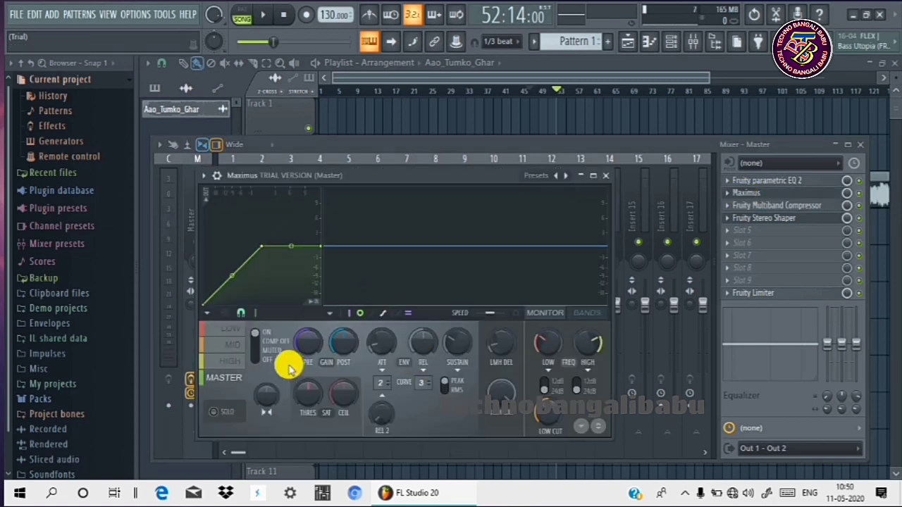
{"action": "left_click", "coordinate": [232, 329]}
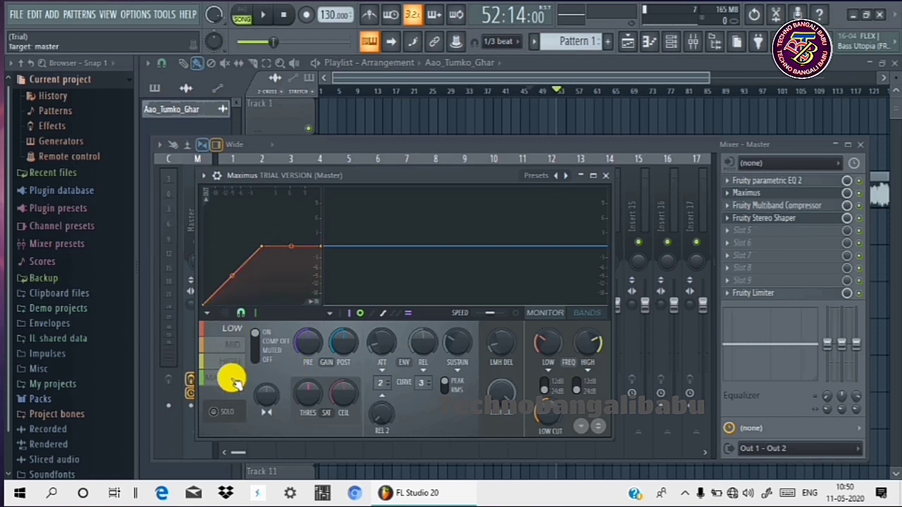
{"action": "left_click", "coordinate": [237, 363]}
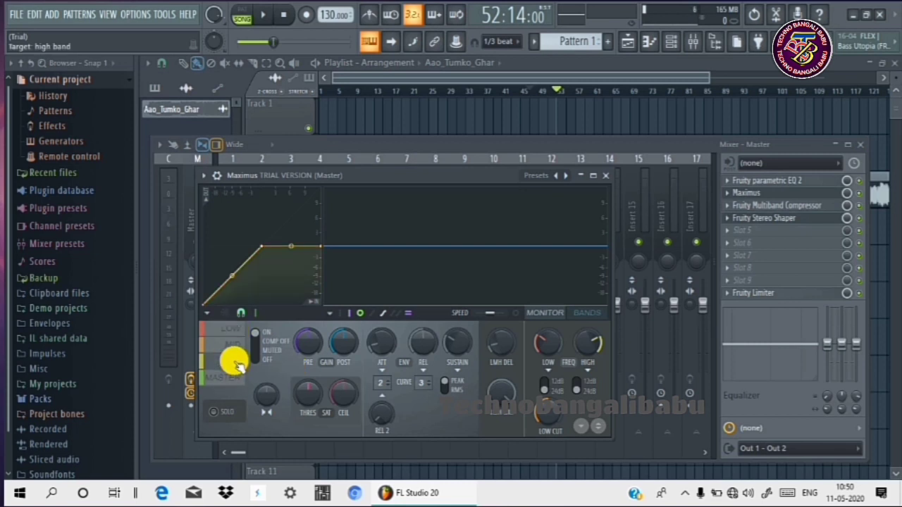
{"action": "left_click", "coordinate": [239, 333]}
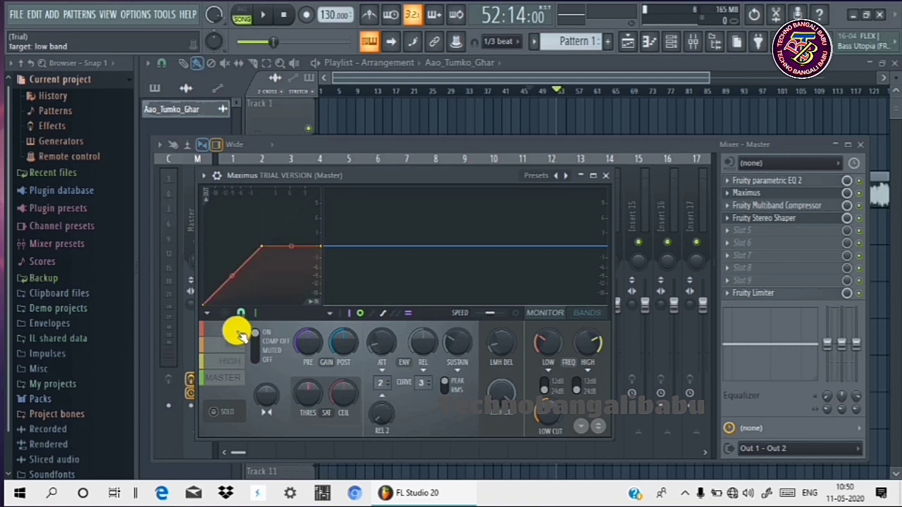
{"action": "mouse_move", "coordinate": [260, 339]}
{"action": "left_mouse_down"}
{"action": "mouse_move", "coordinate": [281, 343]}
{"action": "mouse_move", "coordinate": [256, 345]}
{"action": "left_mouse_up"}
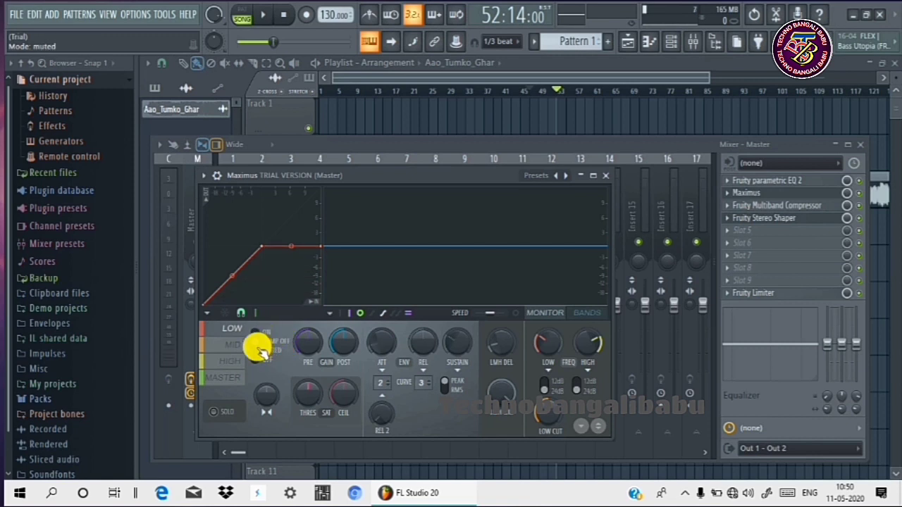
Set the Maximus Master band to Comp Off and the Mid band to Off, and close the plugin window
{"action": "left_click", "coordinate": [233, 376]}
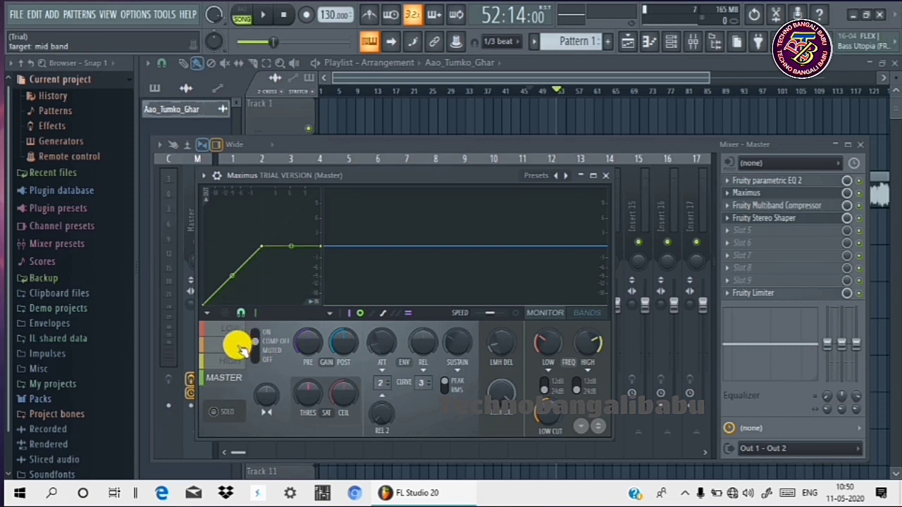
{"action": "left_click", "coordinate": [238, 345]}
{"action": "left_click", "coordinate": [266, 359]}
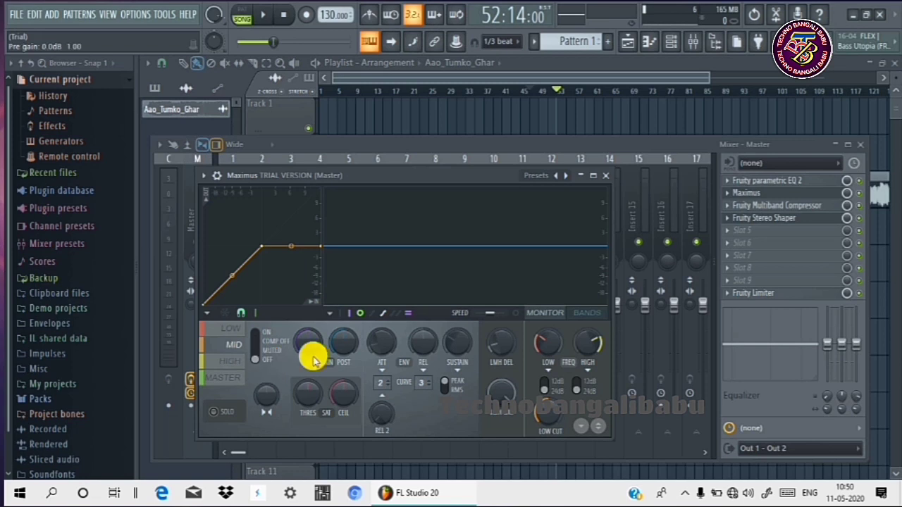
{"action": "left_click", "coordinate": [606, 176]}
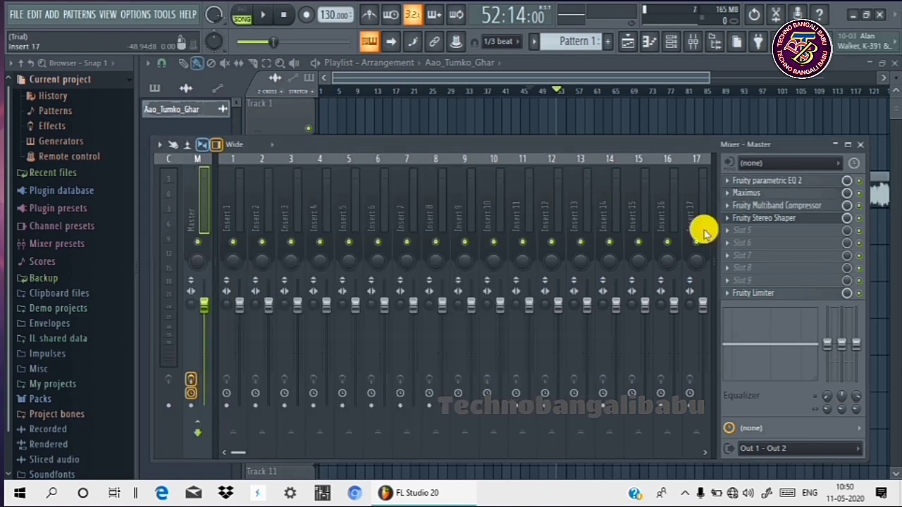
Lower the two outer cross-channel faders in Fruity Stereo Shaper below centre, close its window and reselect the Master track
{"action": "left_click", "coordinate": [768, 221]}
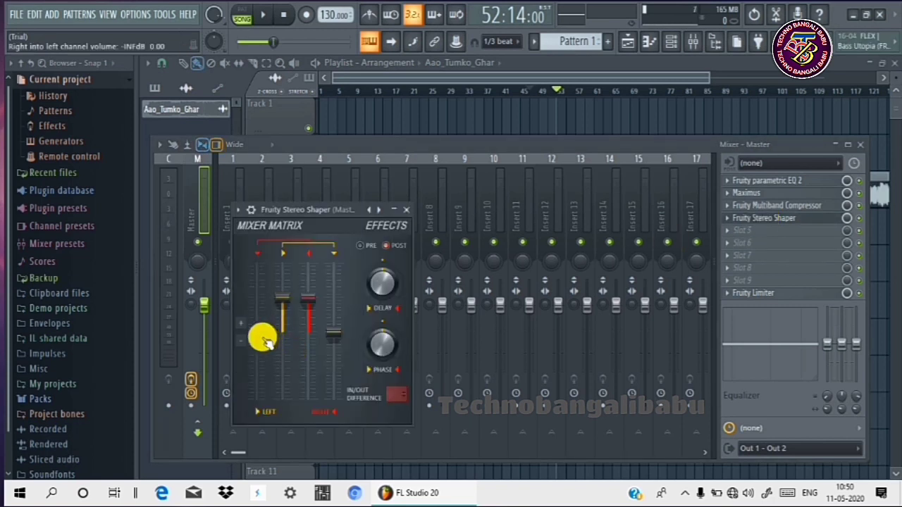
{"action": "left_click_drag", "start_coordinate": [265, 341], "coordinate": [250, 318]}
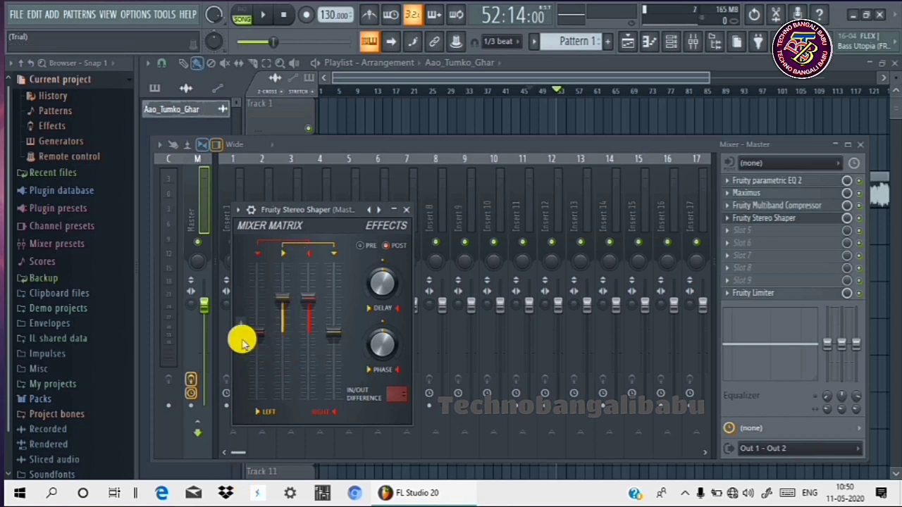
{"action": "left_click_drag", "start_coordinate": [258, 326], "coordinate": [264, 449]}
{"action": "left_click_drag", "start_coordinate": [332, 332], "coordinate": [331, 432]}
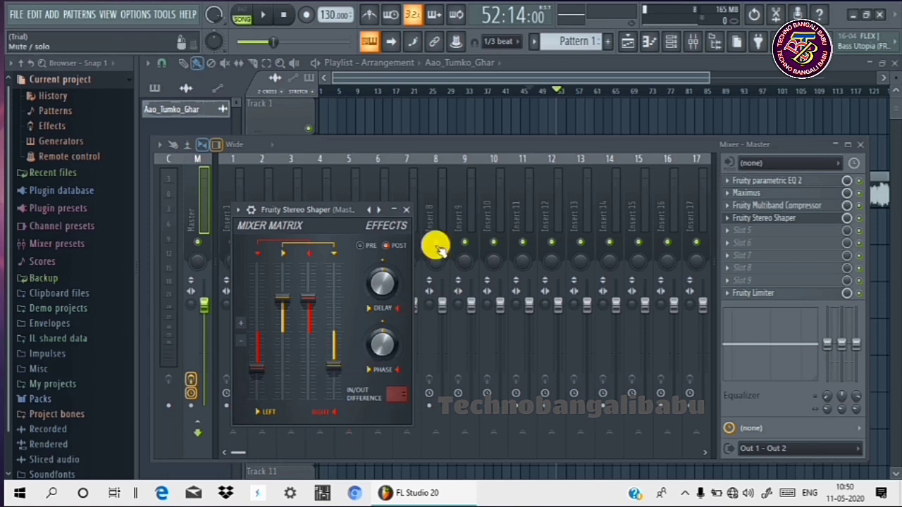
{"action": "left_click", "coordinate": [409, 209]}
{"action": "left_click", "coordinate": [406, 207]}
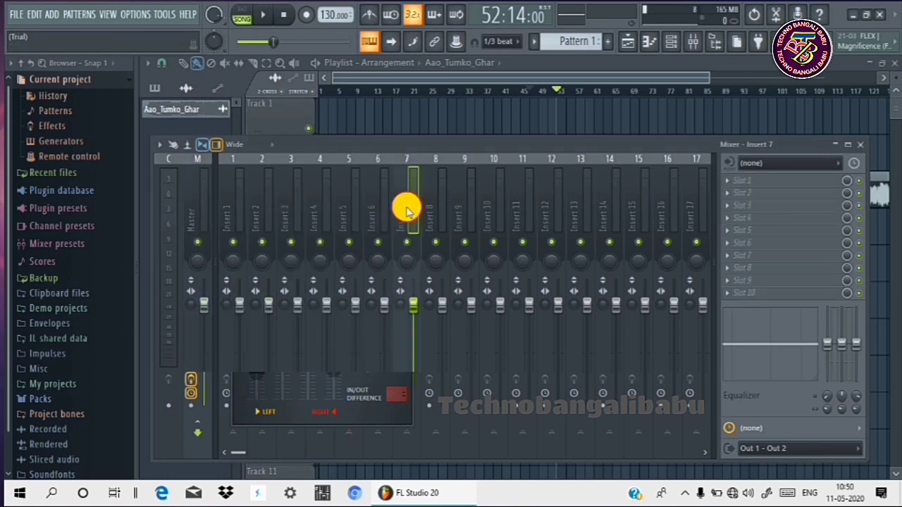
{"action": "left_click", "coordinate": [199, 379]}
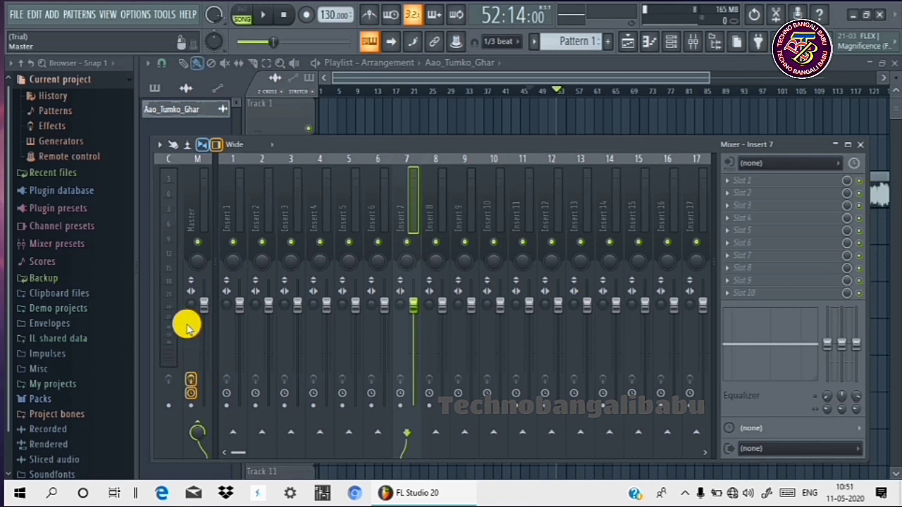
{"action": "left_click", "coordinate": [195, 220]}
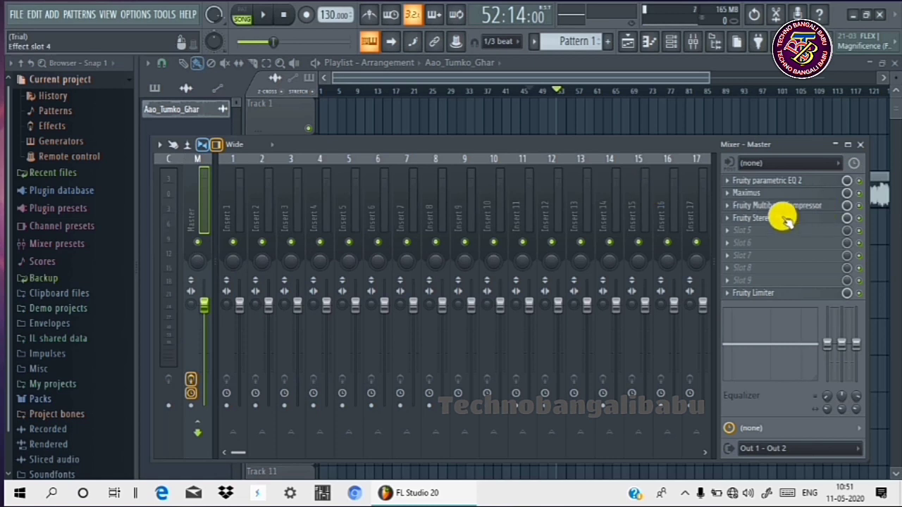
Disable Fruity Multiband Compressor in slot 3, and play the song in the playlist to audition the chain before pausing it
{"action": "left_click", "coordinate": [859, 205]}
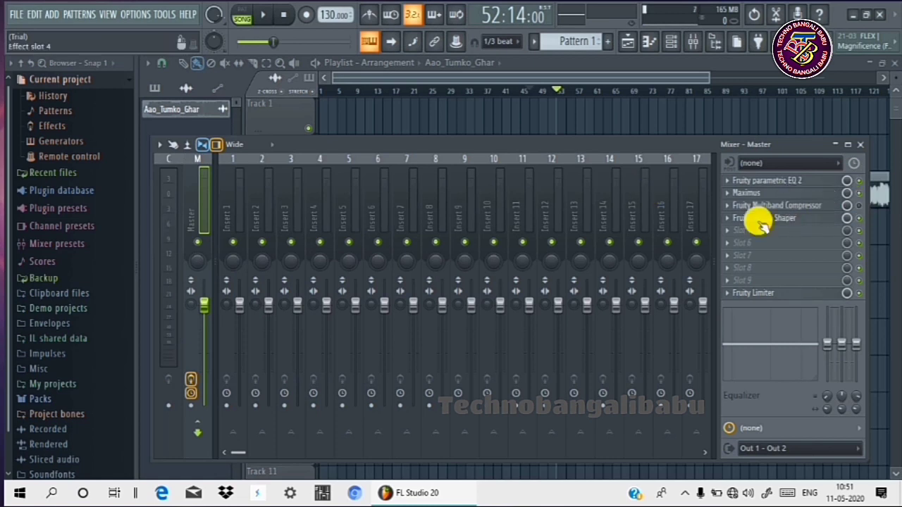
{"action": "left_click", "coordinate": [267, 18]}
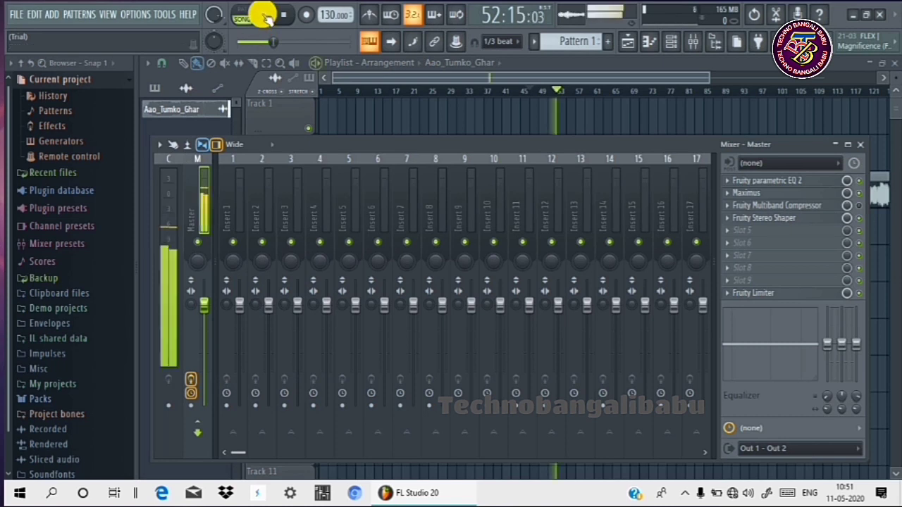
{"action": "left_click", "coordinate": [733, 88]}
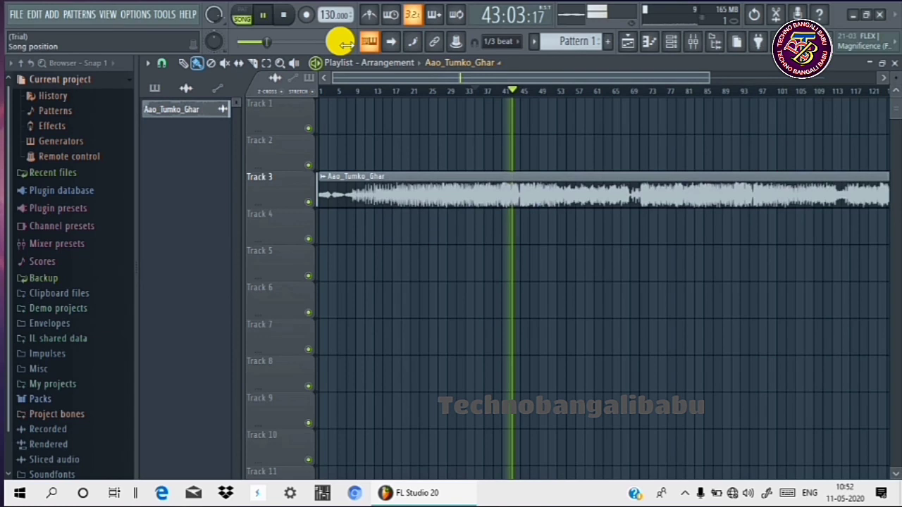
{"action": "left_click", "coordinate": [262, 14]}
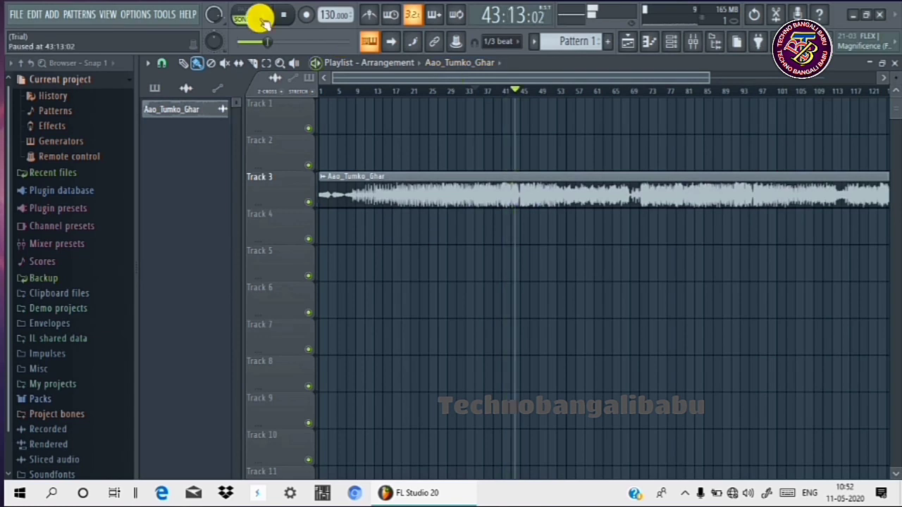
Reopen the mixer and rename the Insert 1 track as "original"
{"action": "left_click", "coordinate": [698, 42]}
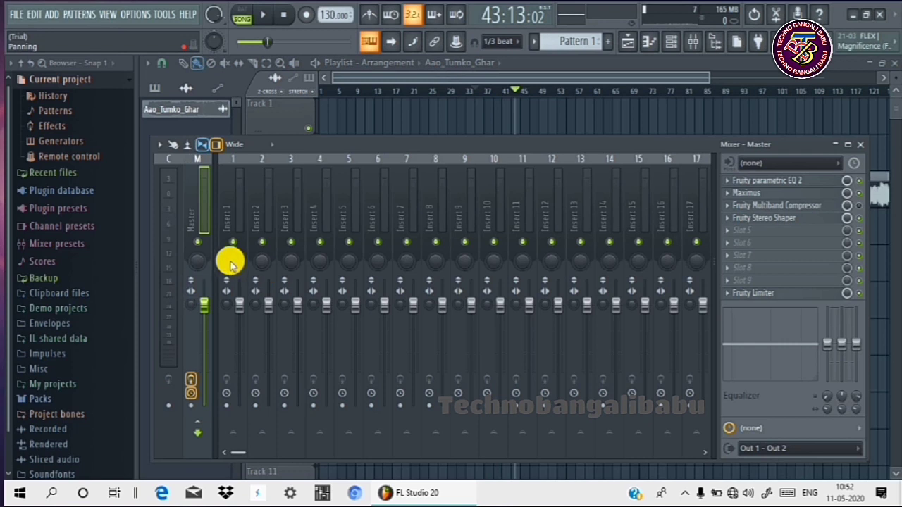
{"action": "left_click", "coordinate": [224, 285]}
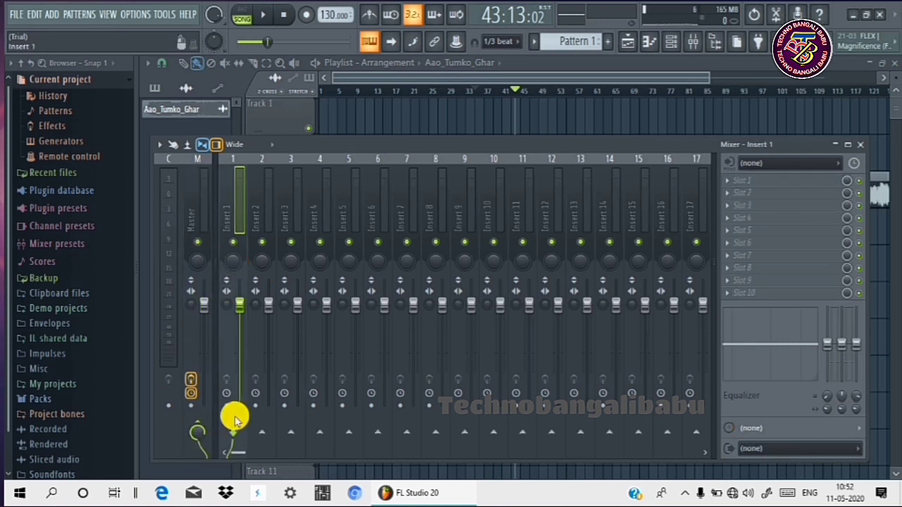
{"action": "right_click", "coordinate": [239, 218]}
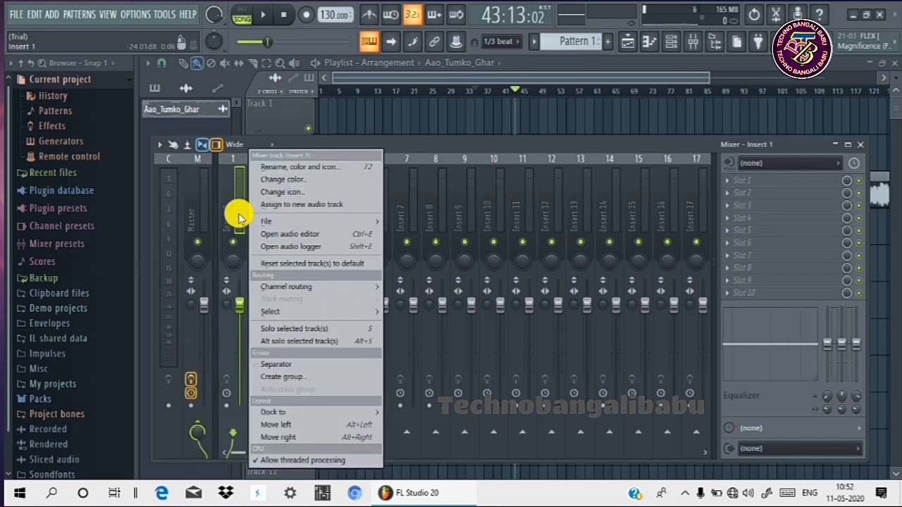
{"action": "left_click", "coordinate": [281, 167]}
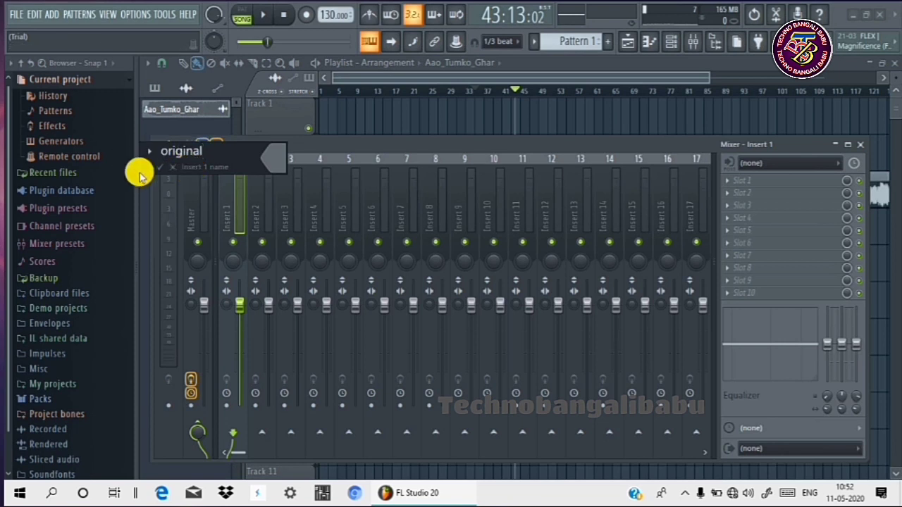
{"action": "left_click", "coordinate": [159, 177]}
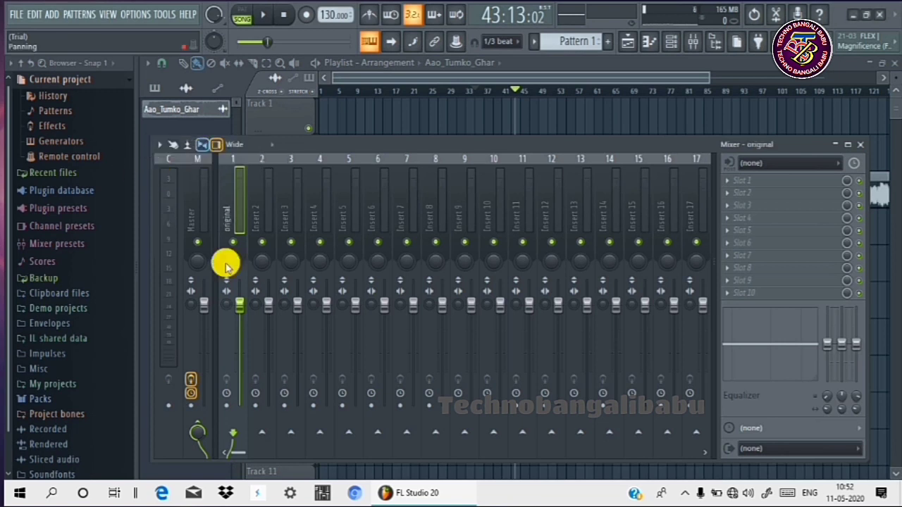
Rename the Insert 2 mixer track as "by pass"
{"action": "left_click", "coordinate": [262, 253]}
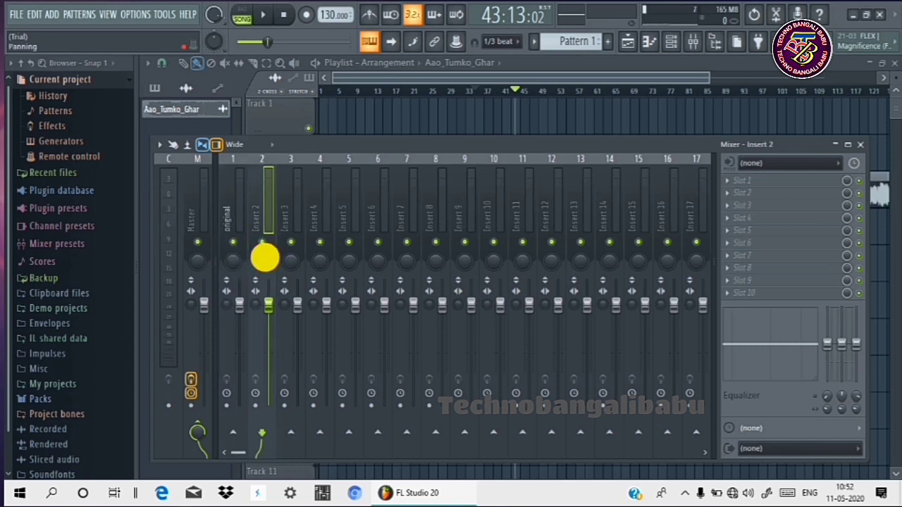
{"action": "right_click", "coordinate": [268, 197]}
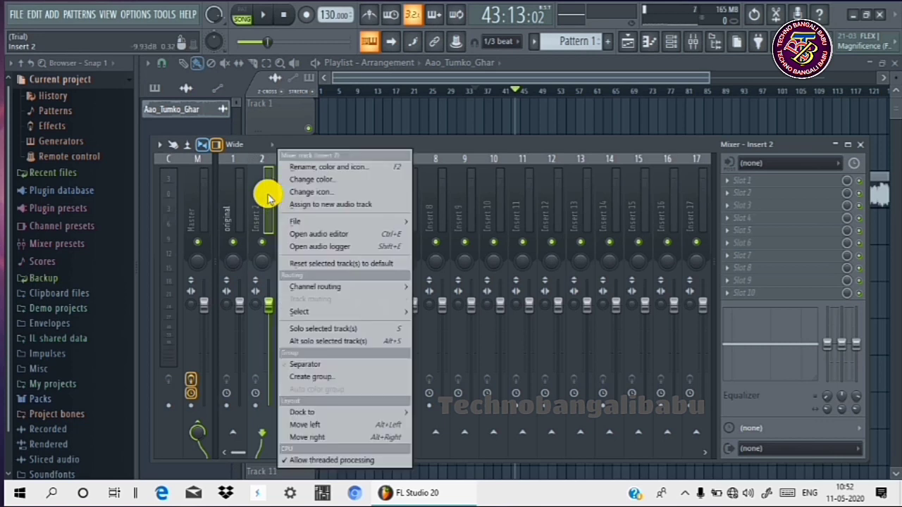
{"action": "left_click", "coordinate": [296, 164]}
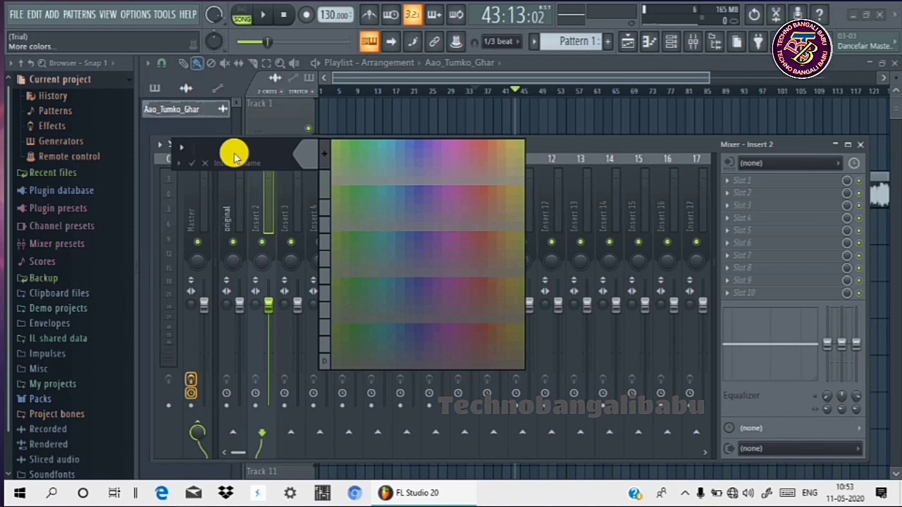
{"action": "left_click", "coordinate": [198, 142]}
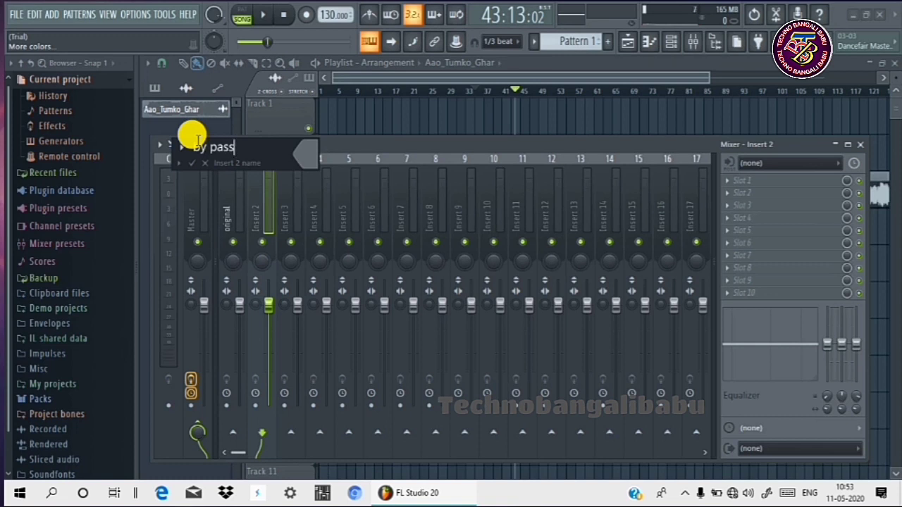
{"action": "type", "text": "by pass"}
{"action": "key", "text": "Return"}
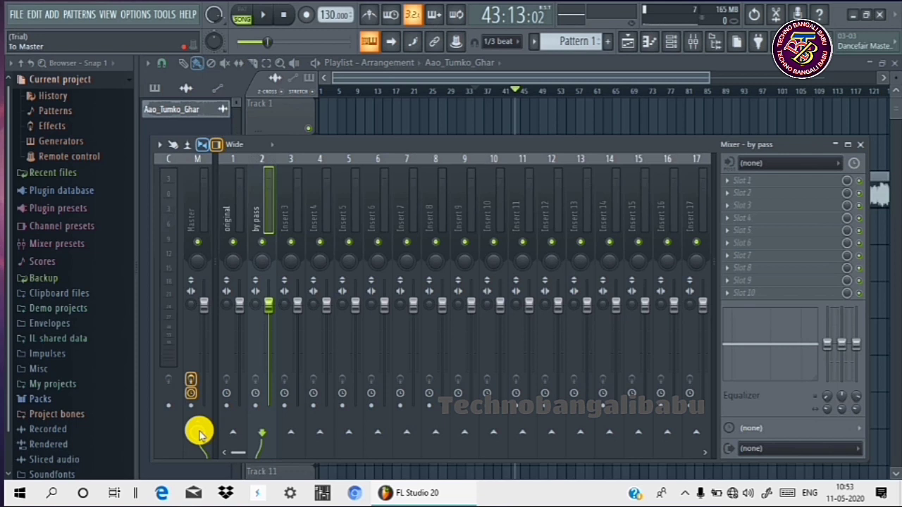
{"action": "right_click", "coordinate": [226, 395]}
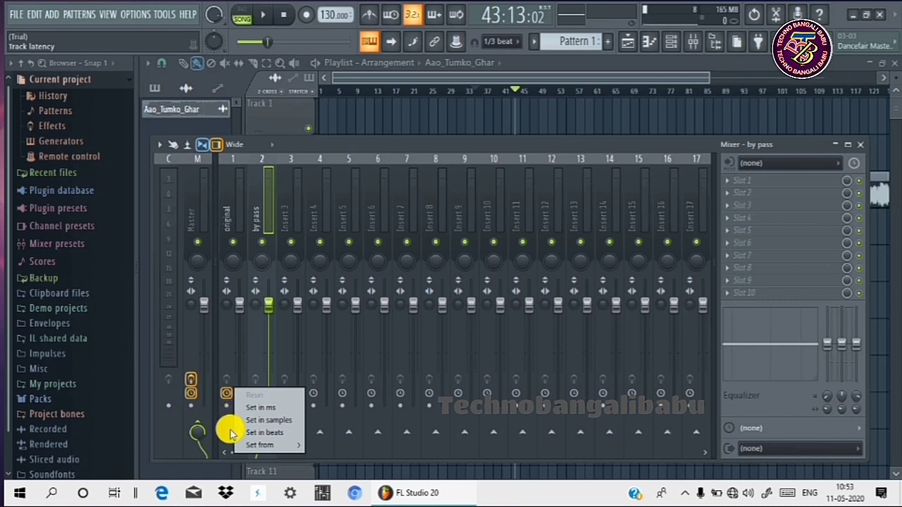
{"action": "mouse_move", "coordinate": [261, 446]}
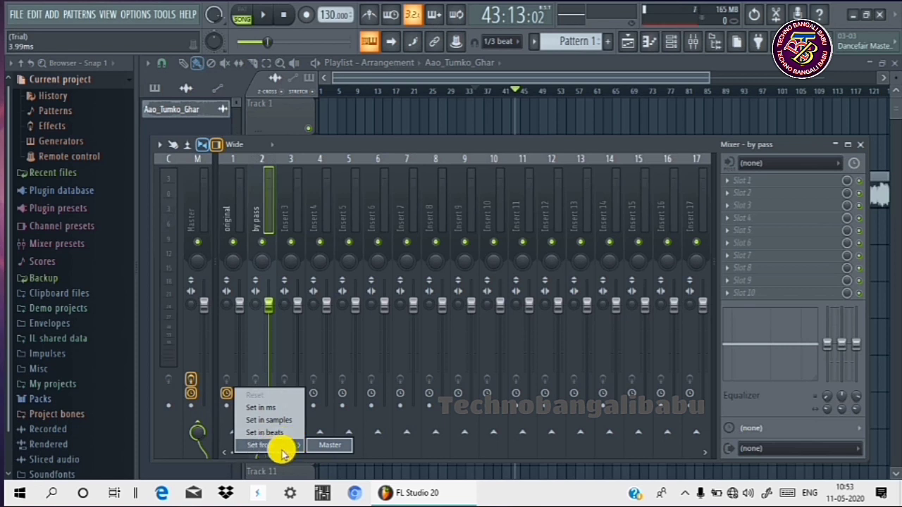
{"action": "left_click", "coordinate": [220, 419]}
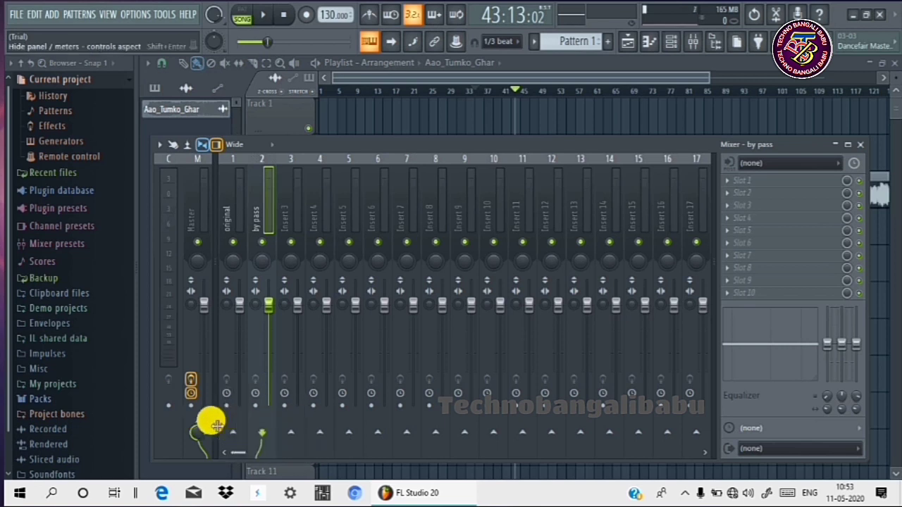
{"action": "right_click", "coordinate": [196, 432]}
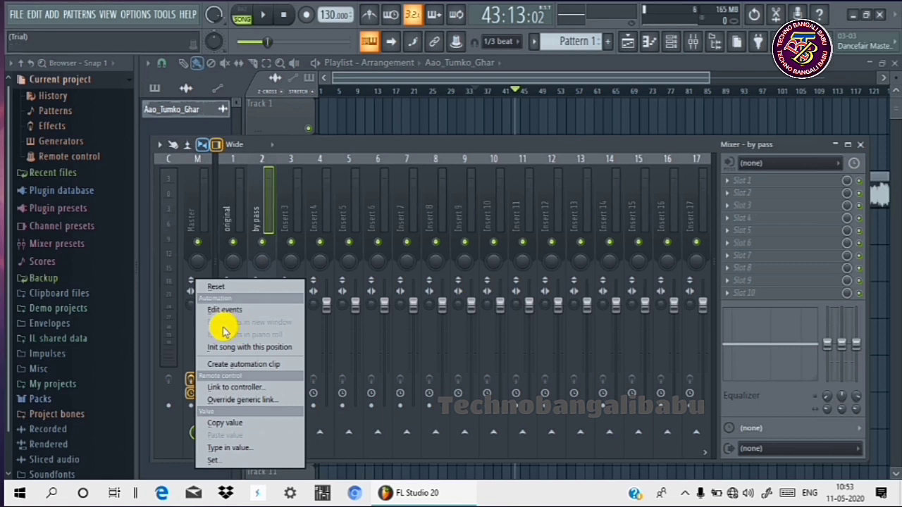
{"action": "left_click", "coordinate": [237, 392]}
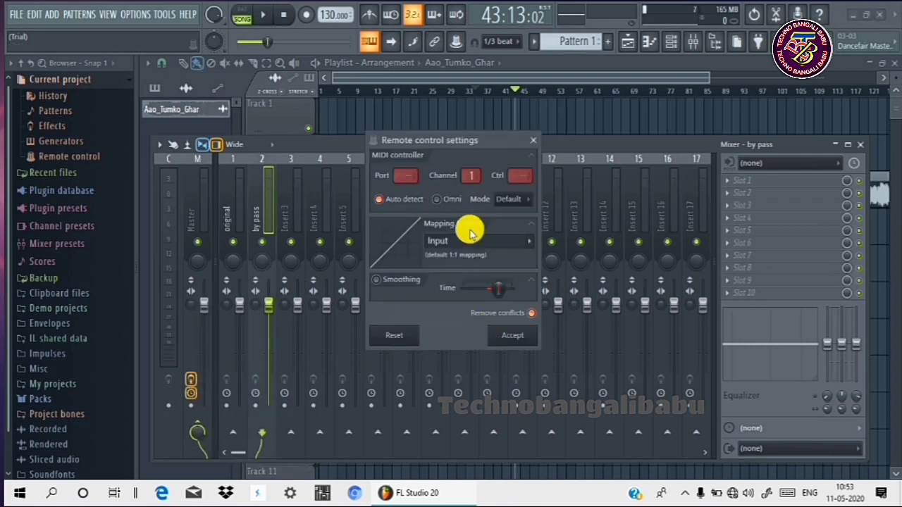
{"action": "left_click", "coordinate": [536, 146]}
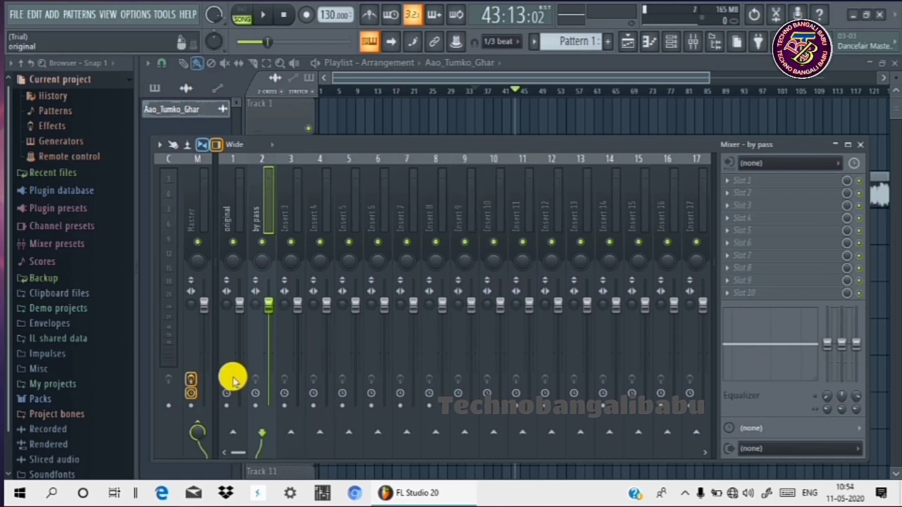
Select the original mixer track and disable its routing to the Master track
{"action": "left_click", "coordinate": [229, 217]}
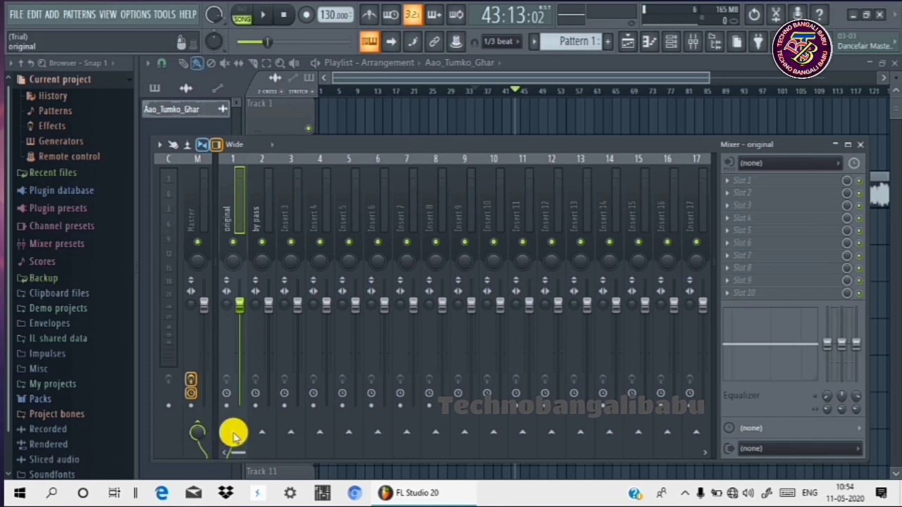
{"action": "right_click", "coordinate": [236, 437]}
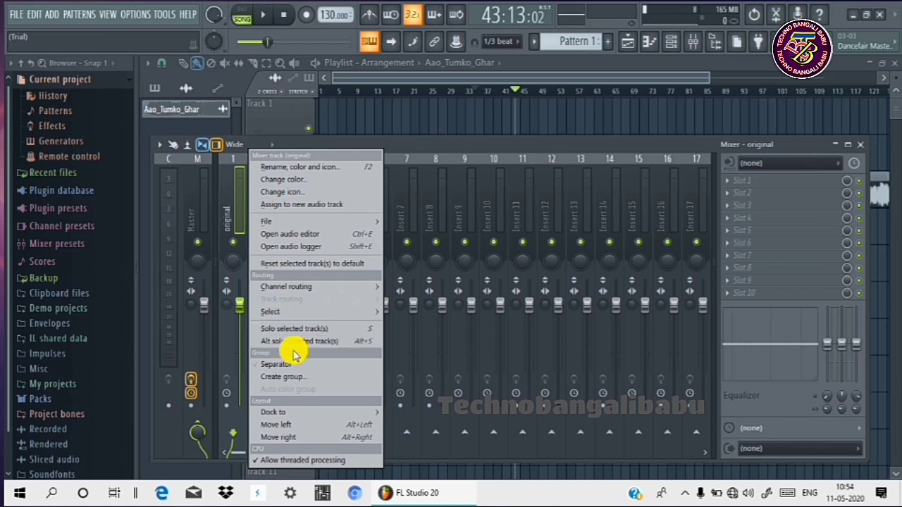
{"action": "left_click", "coordinate": [197, 422]}
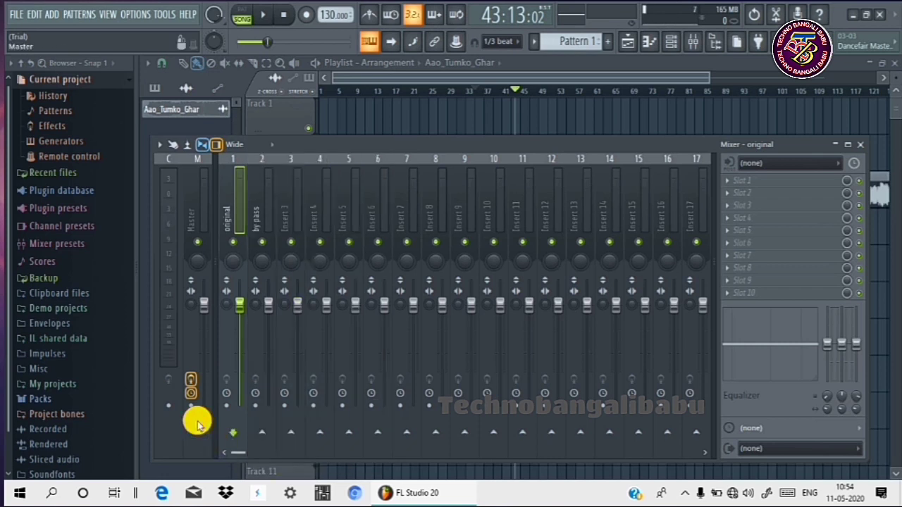
{"action": "right_click", "coordinate": [234, 437]}
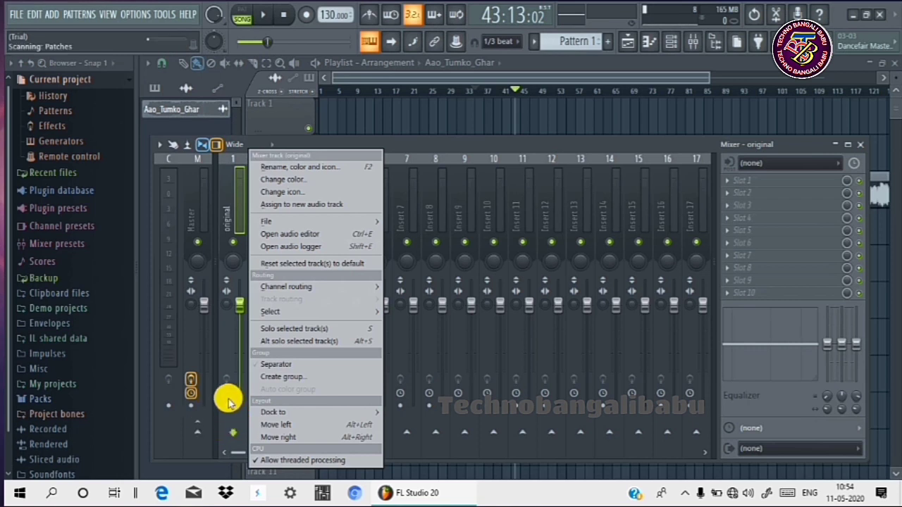
{"action": "left_click", "coordinate": [227, 398]}
{"action": "right_click", "coordinate": [227, 393]}
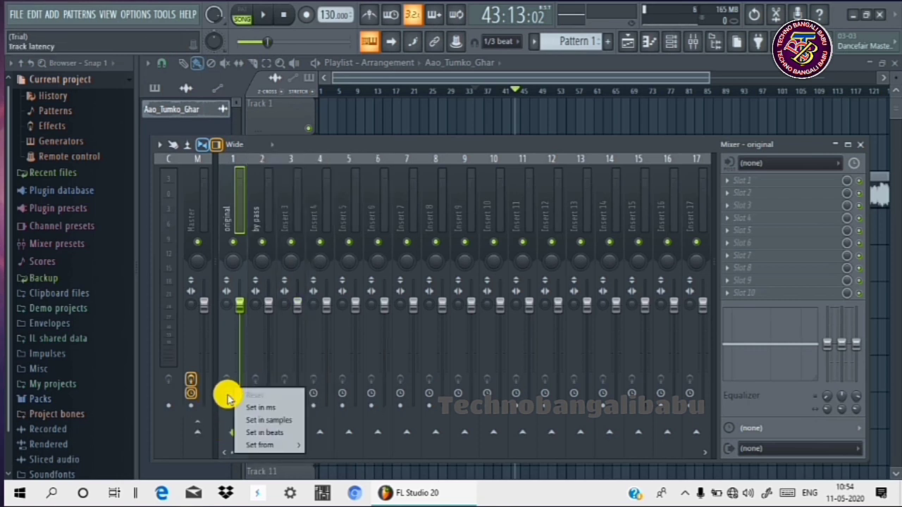
{"action": "left_click", "coordinate": [222, 448]}
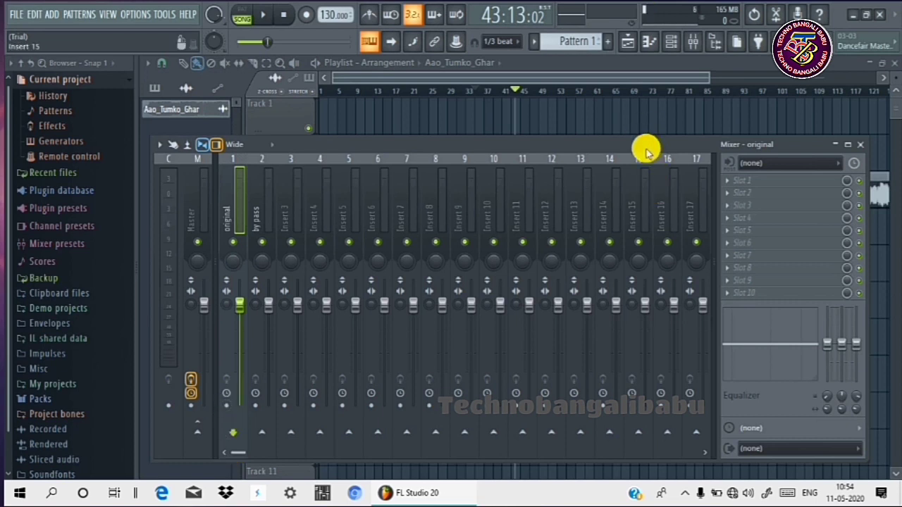
Move the mixer window higher over the playlist and enlarge its height
{"action": "left_click_drag", "start_coordinate": [646, 152], "coordinate": [708, 87]}
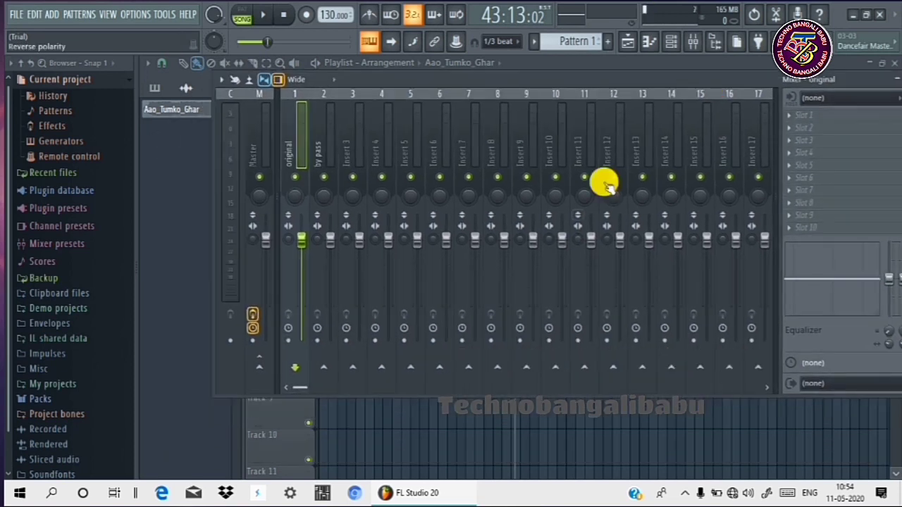
{"action": "left_click_drag", "start_coordinate": [448, 391], "coordinate": [452, 429]}
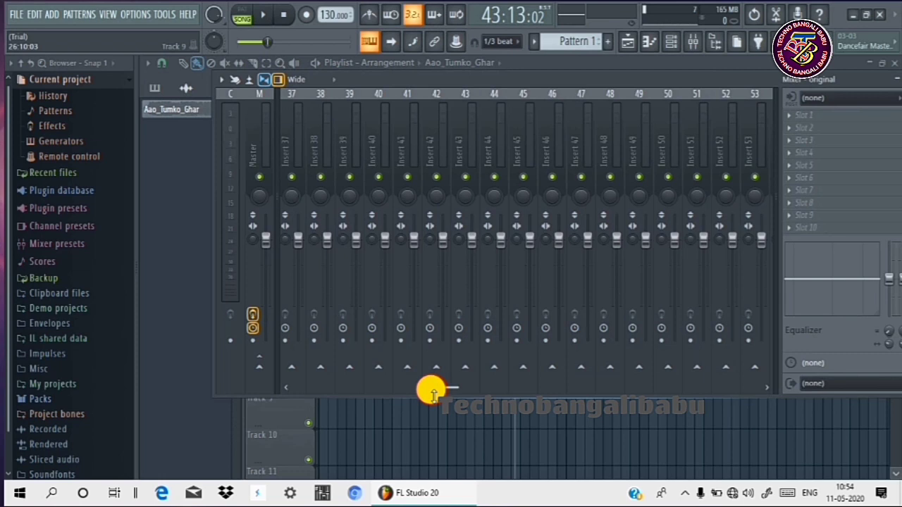
{"action": "left_click_drag", "start_coordinate": [431, 395], "coordinate": [415, 463]}
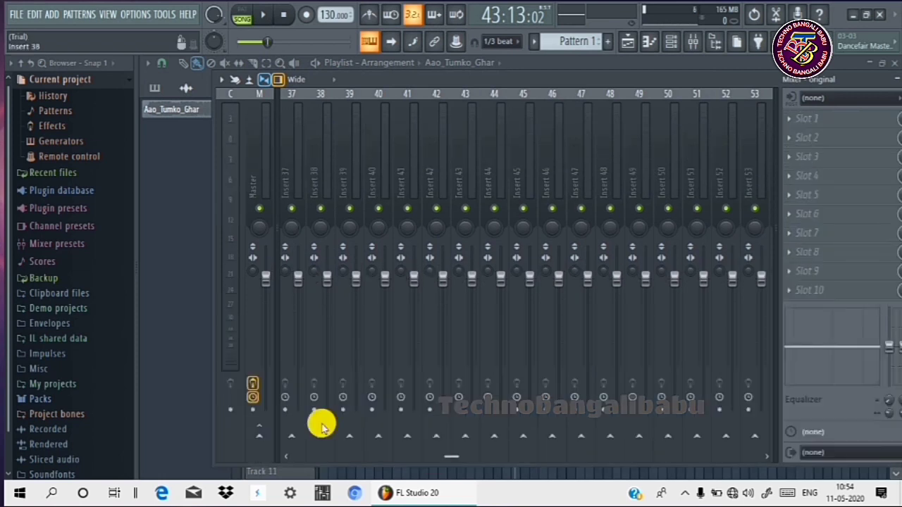
Select the Insert 37 mixer track and arm both the Master and Insert 37 for disk recording
{"action": "right_click", "coordinate": [285, 399]}
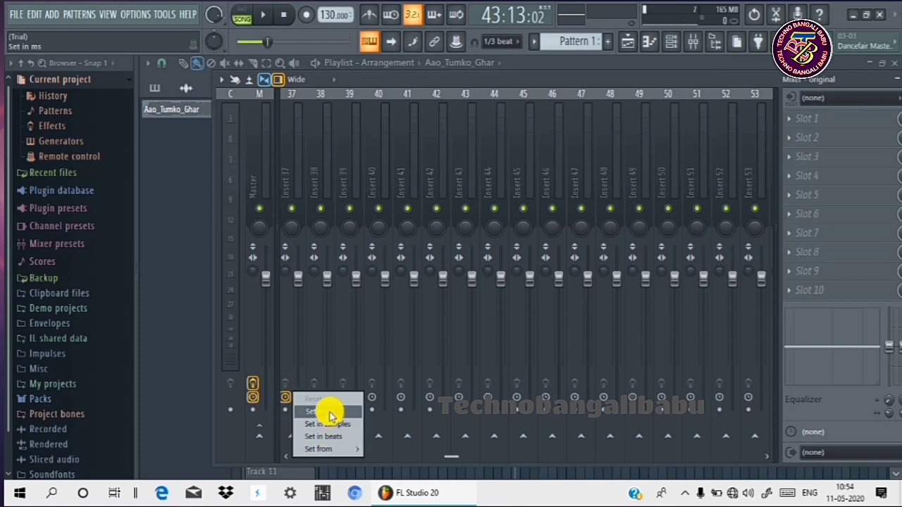
{"action": "left_click", "coordinate": [288, 409]}
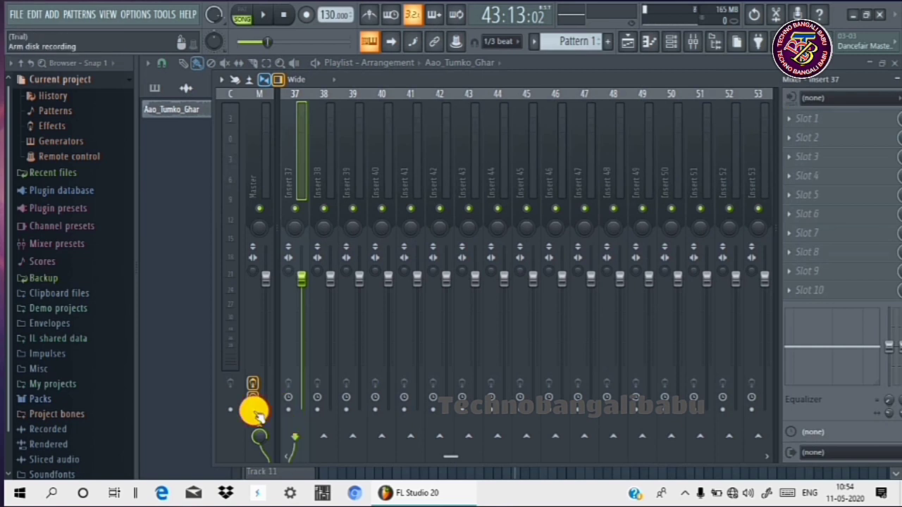
{"action": "left_click", "coordinate": [254, 412]}
{"action": "left_click", "coordinate": [289, 412]}
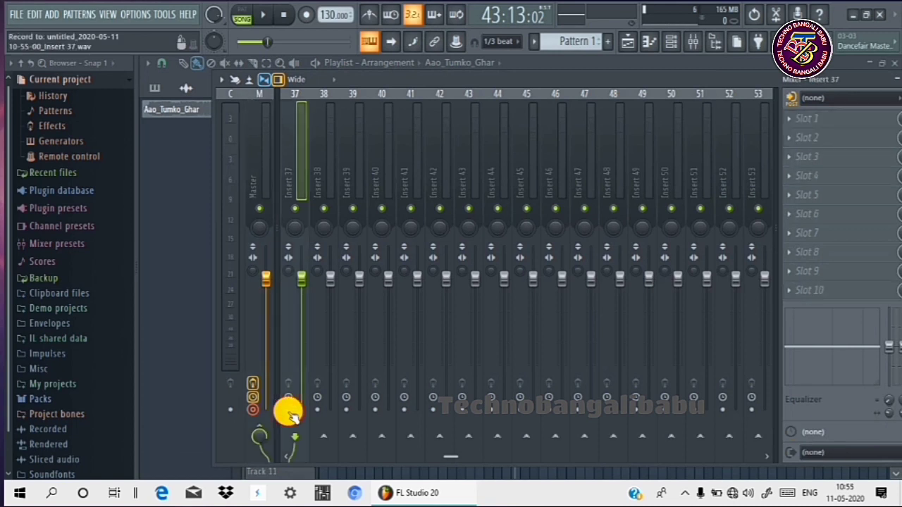
{"action": "right_click", "coordinate": [255, 422]}
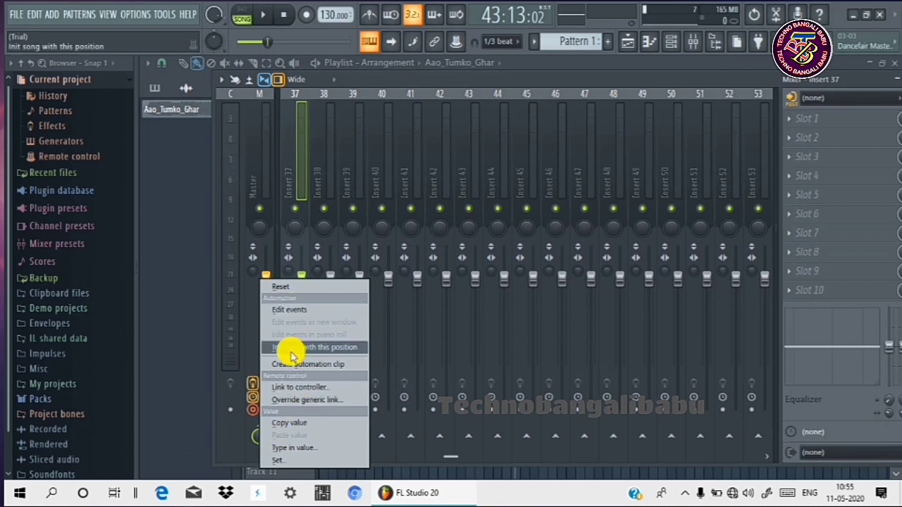
{"action": "left_click", "coordinate": [301, 387]}
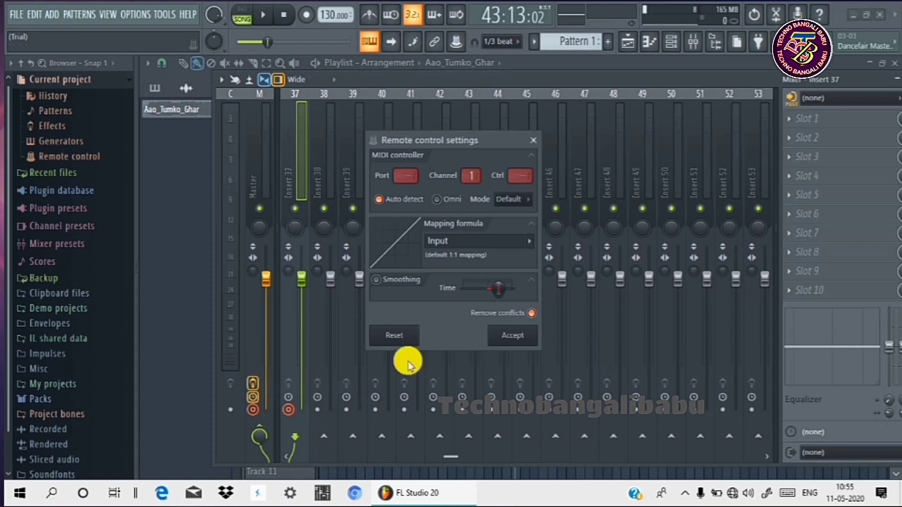
{"action": "left_click", "coordinate": [529, 246]}
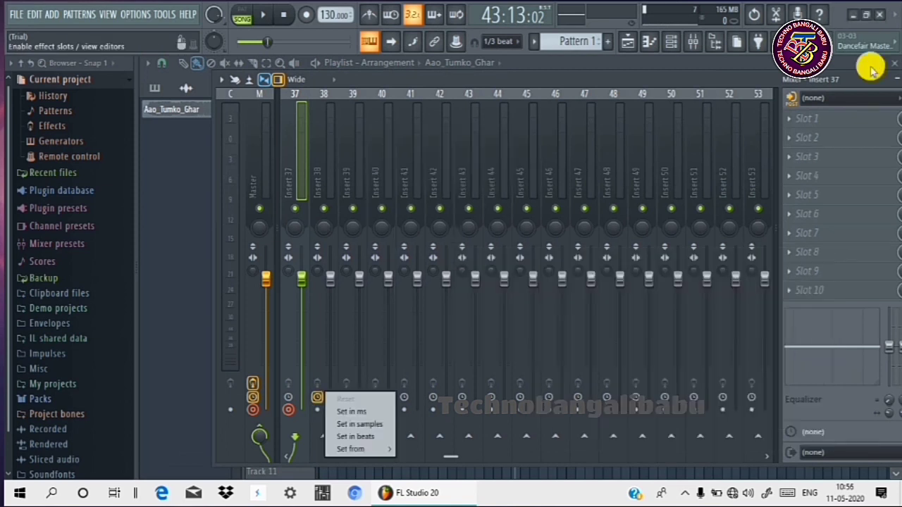
Play the song in the playlist to audition it, and reopen the mixer
{"action": "left_click", "coordinate": [266, 15]}
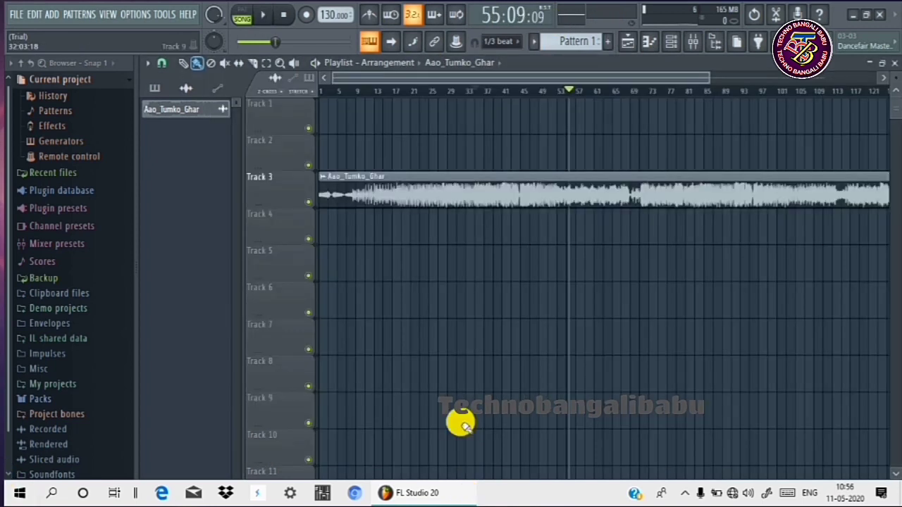
{"action": "left_click", "coordinate": [688, 44]}
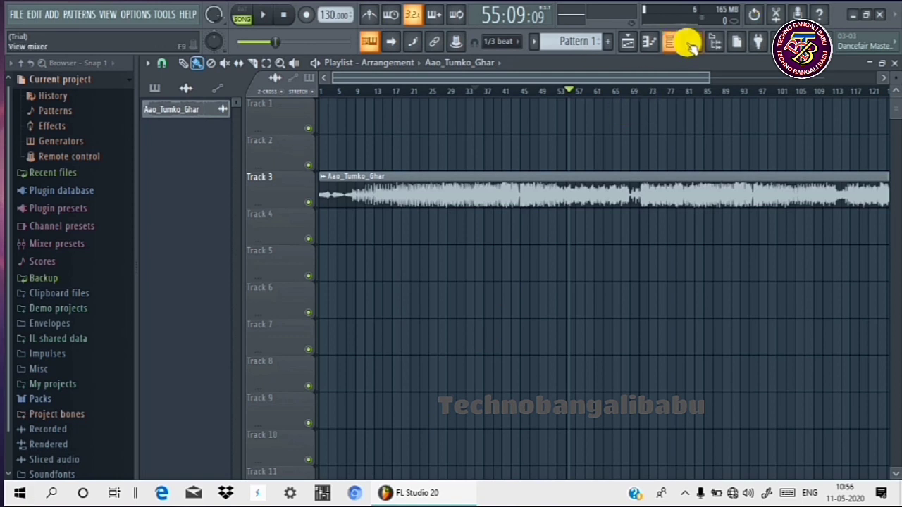
{"action": "left_click", "coordinate": [691, 45]}
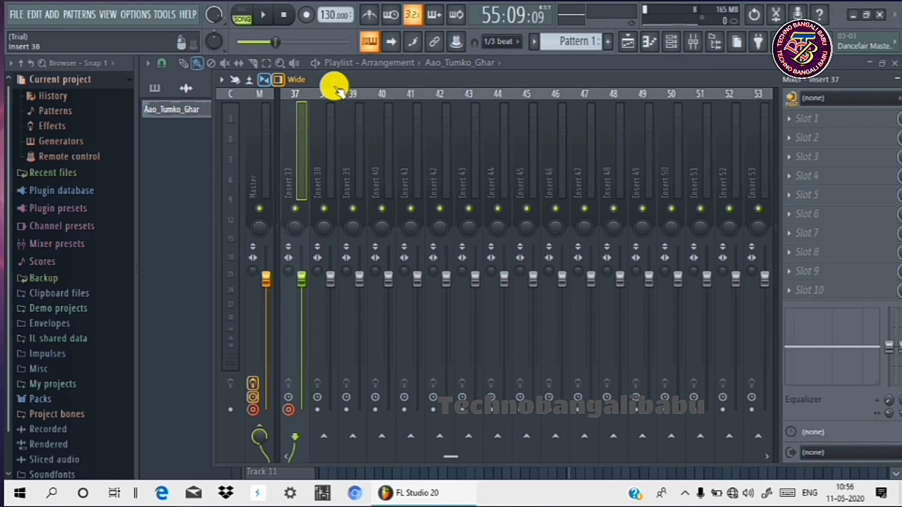
Select the original mixer track and set its track latency from the Master
{"action": "left_click_drag", "start_coordinate": [300, 94], "coordinate": [224, 106]}
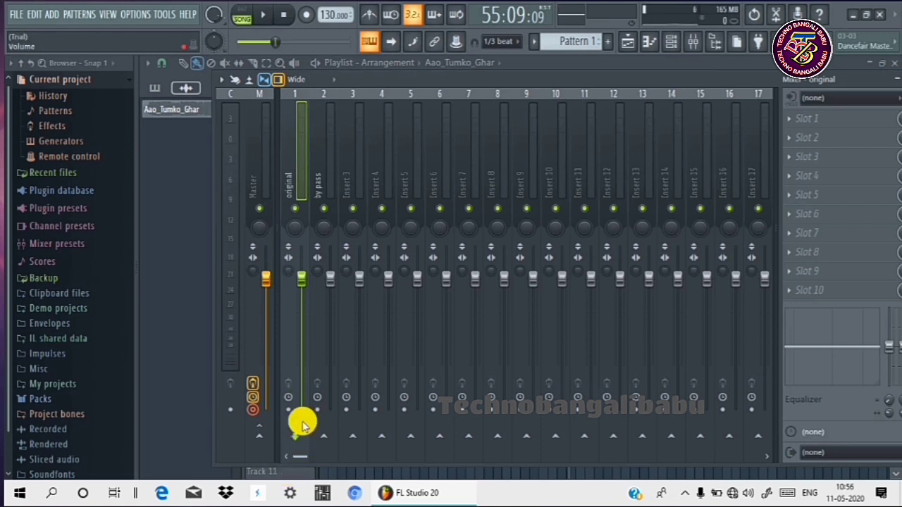
{"action": "left_click", "coordinate": [288, 397]}
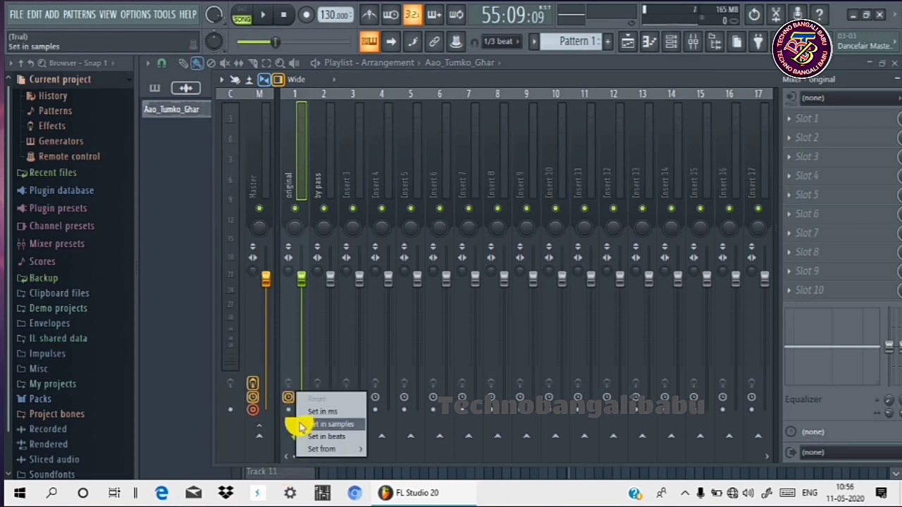
{"action": "mouse_move", "coordinate": [331, 449]}
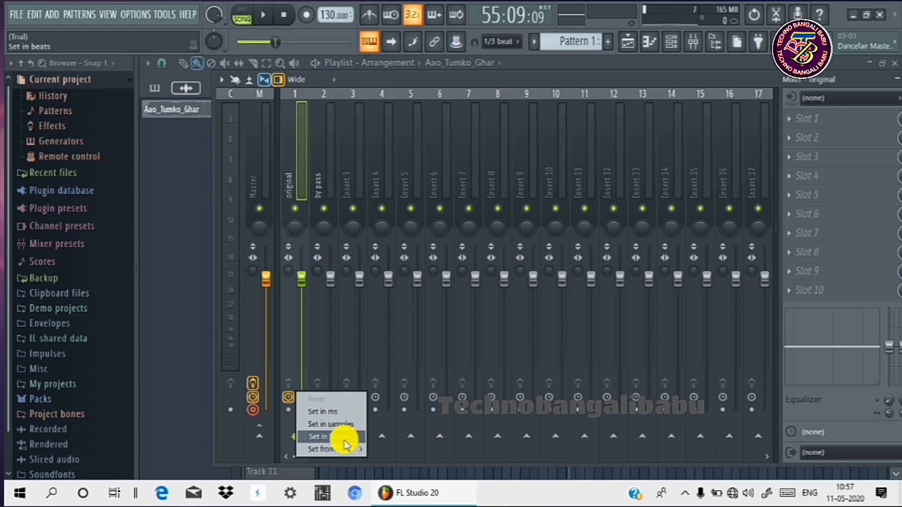
{"action": "left_click", "coordinate": [396, 451]}
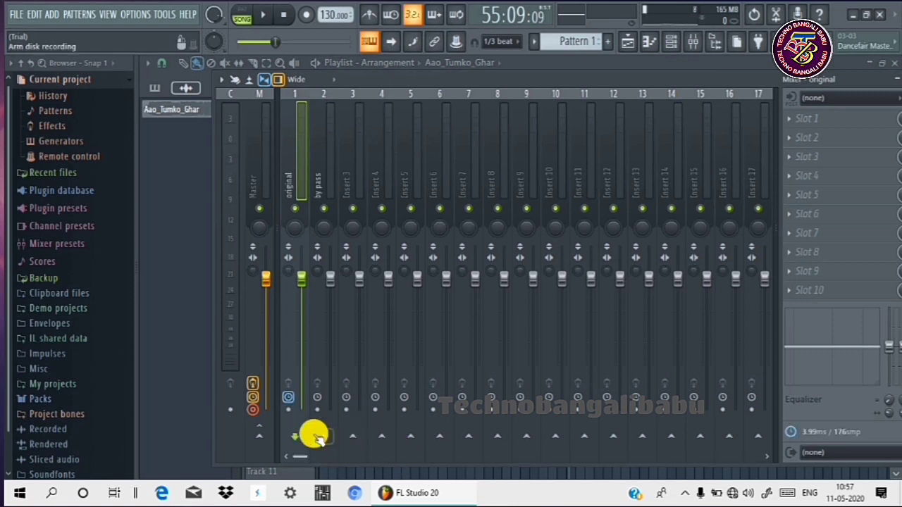
Set the by pass track's latency from the Master
{"action": "left_click", "coordinate": [317, 399]}
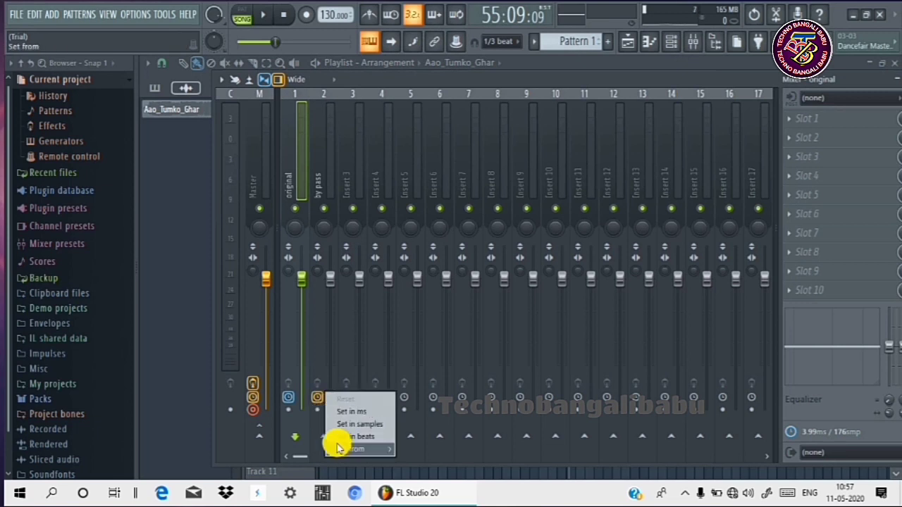
{"action": "mouse_move", "coordinate": [341, 448]}
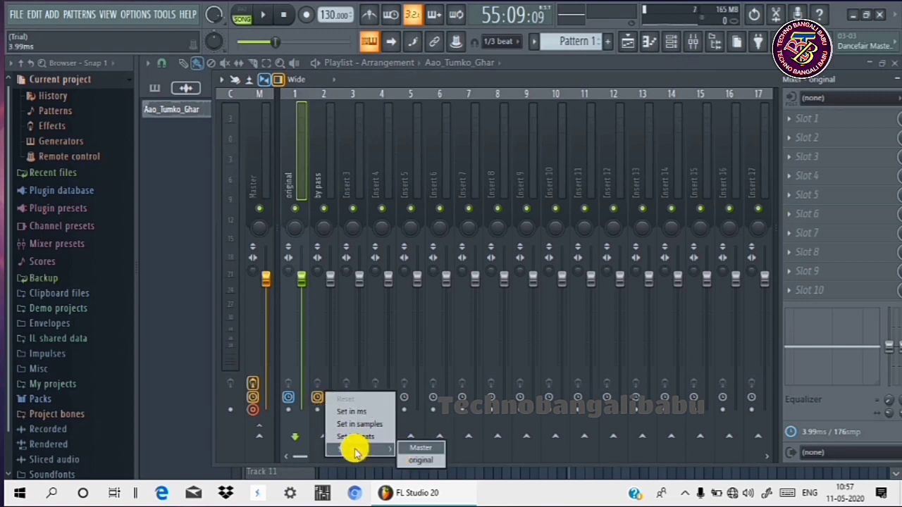
{"action": "left_click", "coordinate": [430, 449]}
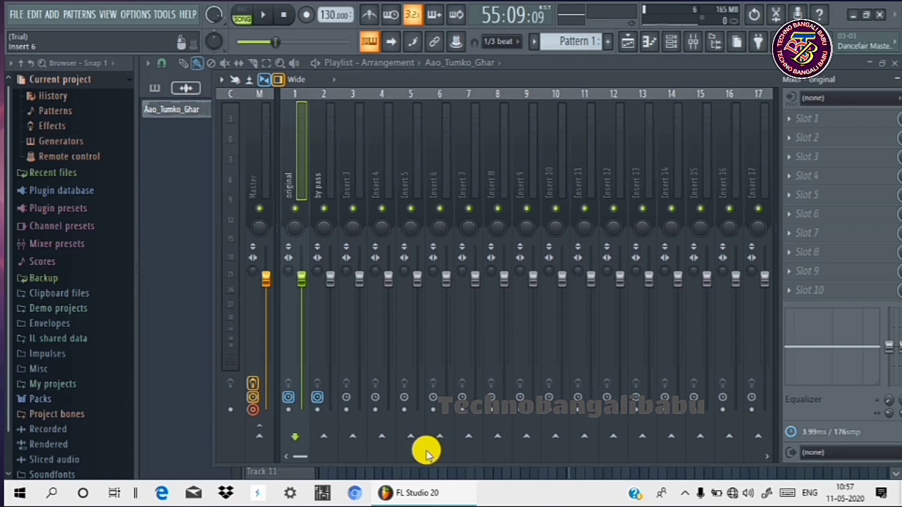
Route the original track to both the by pass track and the Master, and try out its send level to the Master
{"action": "left_click", "coordinate": [323, 437]}
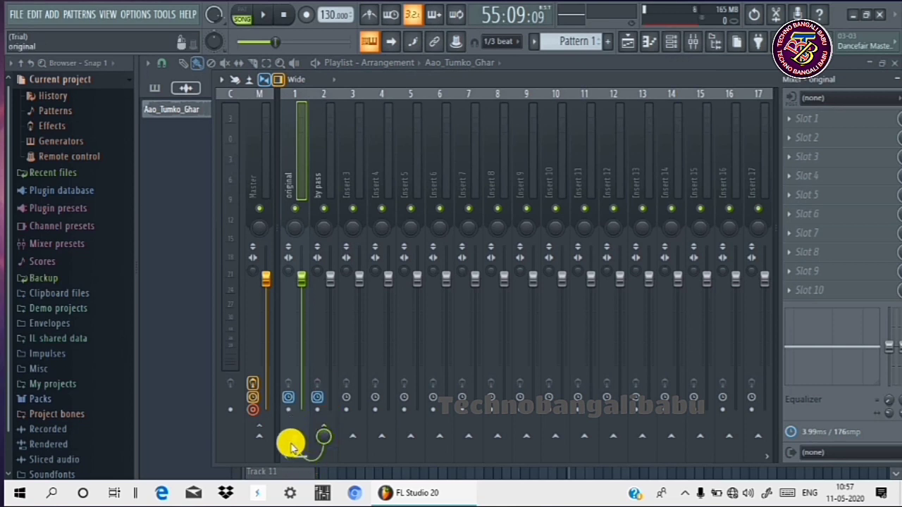
{"action": "left_click", "coordinate": [255, 438]}
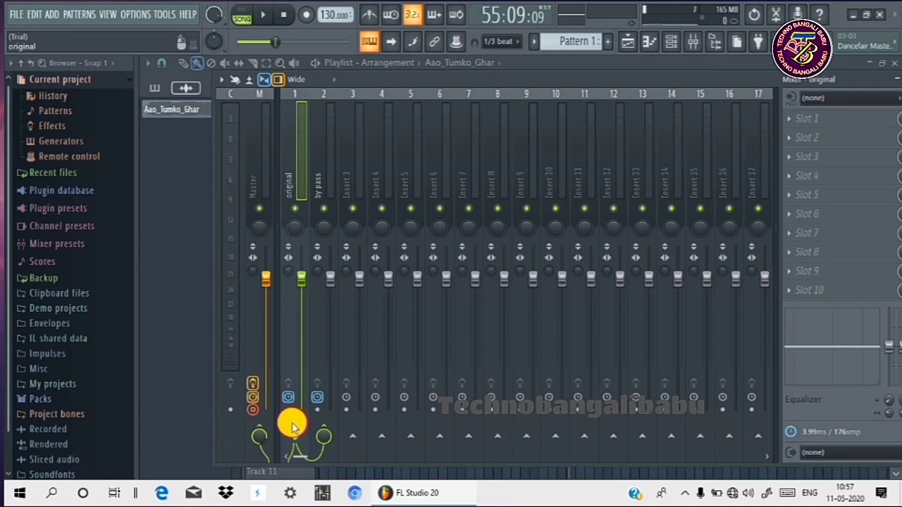
{"action": "left_click_drag", "start_coordinate": [258, 434], "coordinate": [276, 474]}
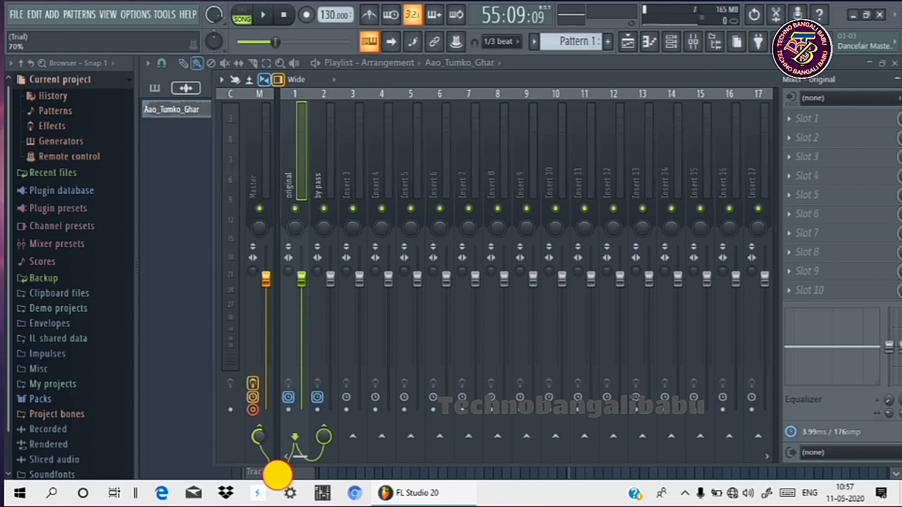
{"action": "left_click_drag", "start_coordinate": [277, 473], "coordinate": [293, 420]}
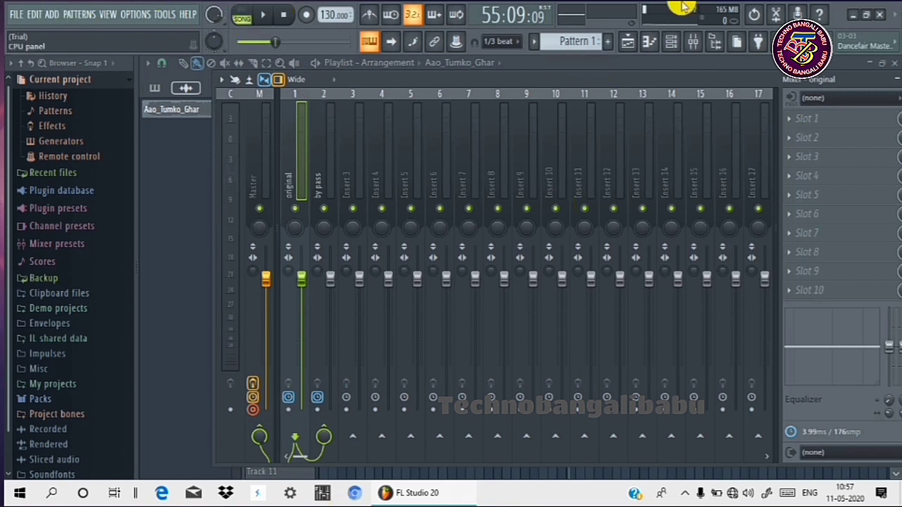
Open the channel rack and close the mixer to bring the playlist back into view
{"action": "left_click", "coordinate": [671, 44]}
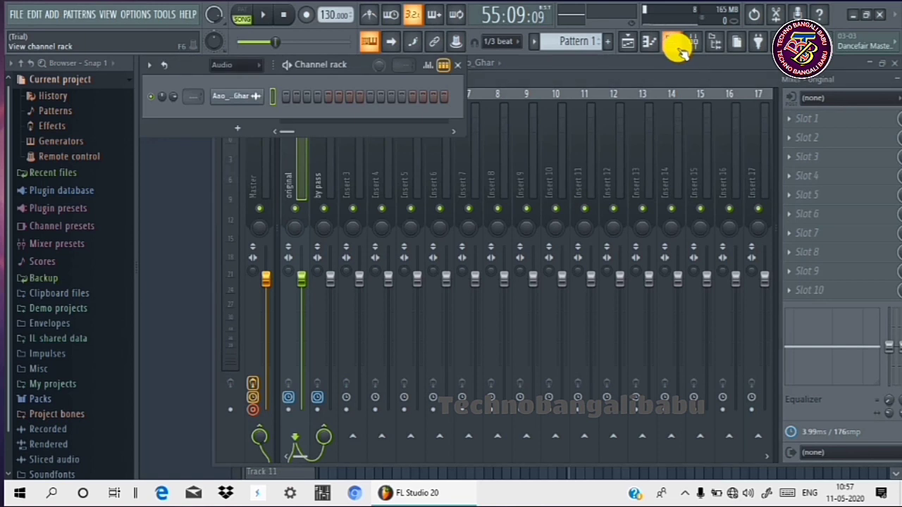
{"action": "left_click", "coordinate": [676, 46]}
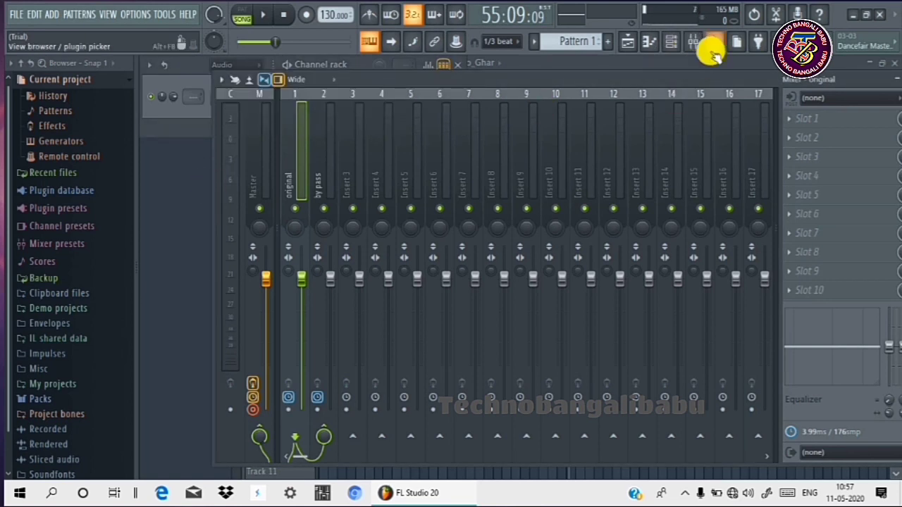
{"action": "left_click", "coordinate": [693, 41]}
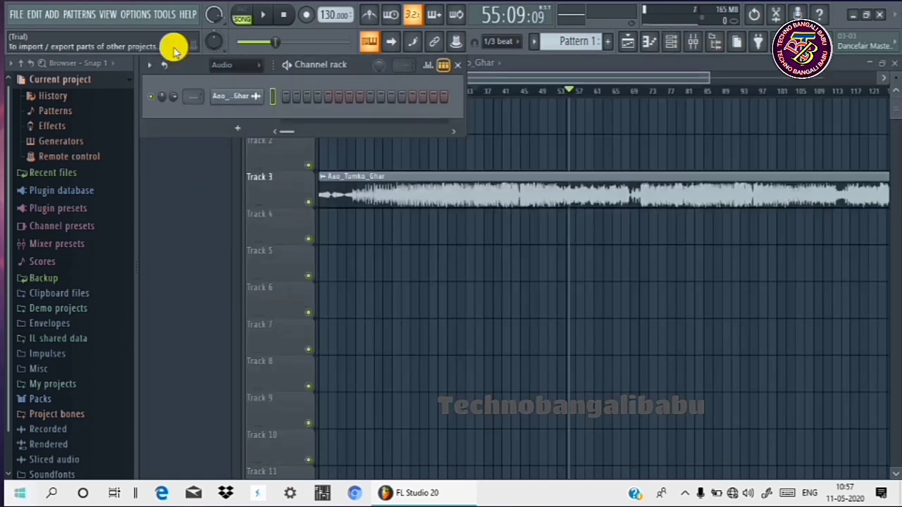
Play the song from the current position in the playlist to audition the routing, pausing and resuming playback
{"action": "left_click", "coordinate": [262, 15]}
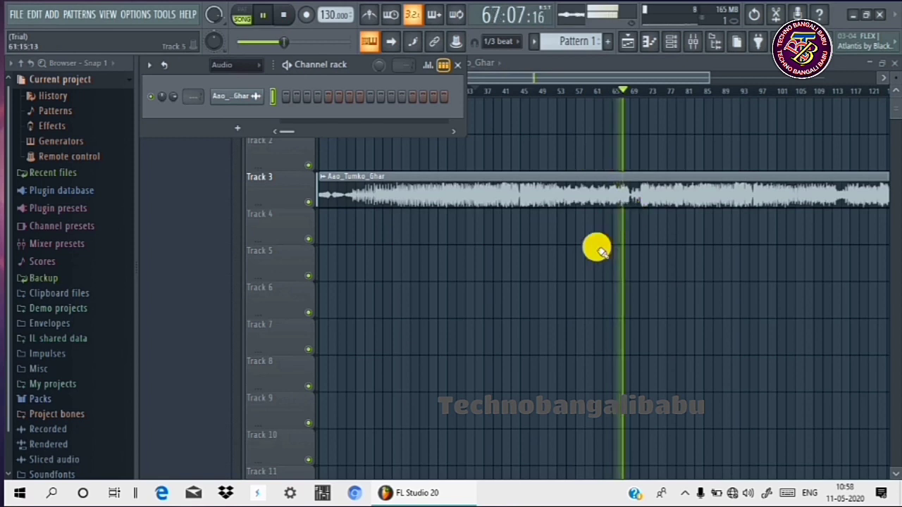
{"action": "left_click", "coordinate": [631, 210]}
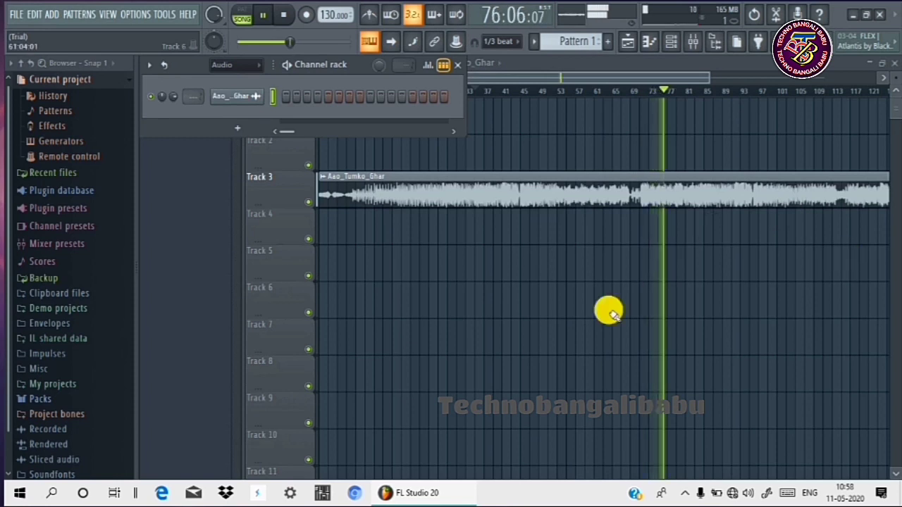
{"action": "left_click", "coordinate": [262, 17]}
{"action": "left_click", "coordinate": [262, 17]}
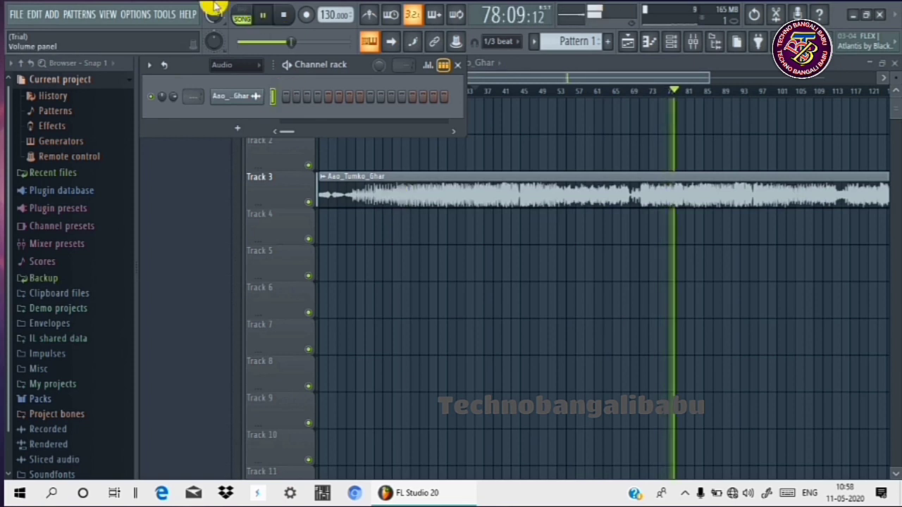
{"action": "left_click", "coordinate": [262, 17]}
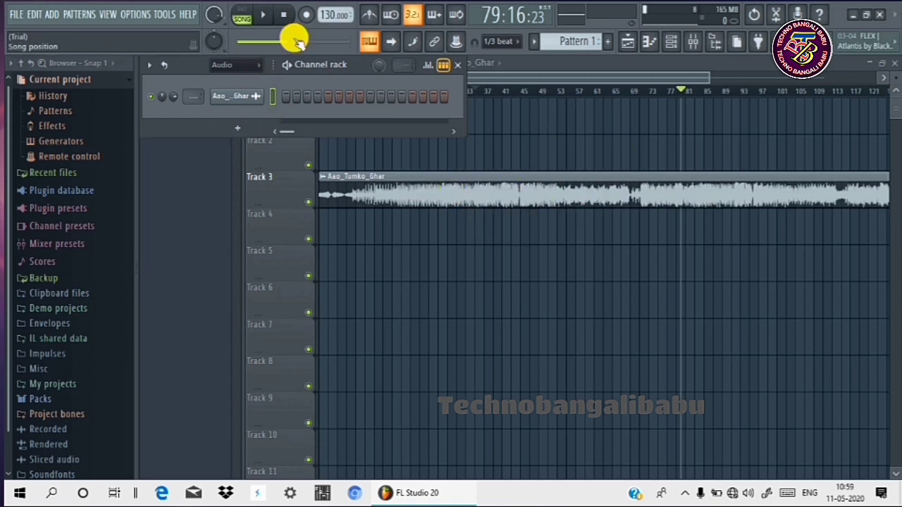
{"action": "left_click", "coordinate": [261, 16]}
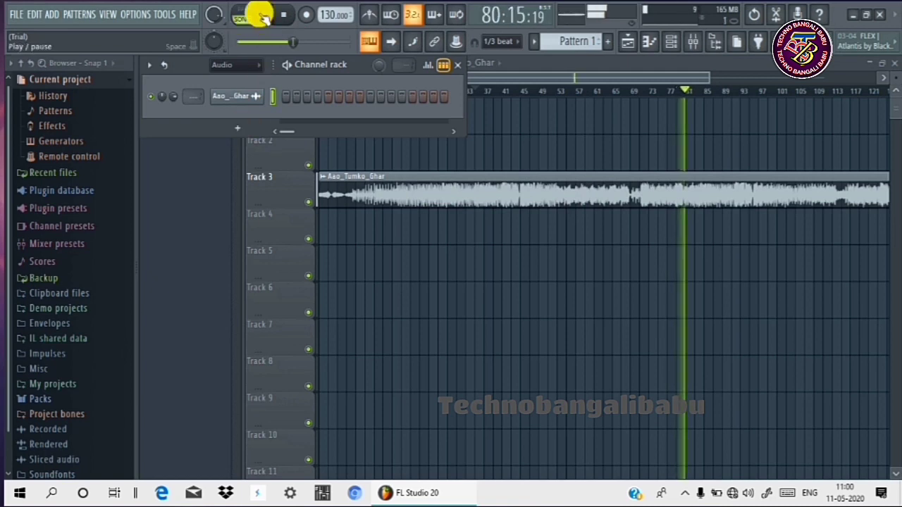